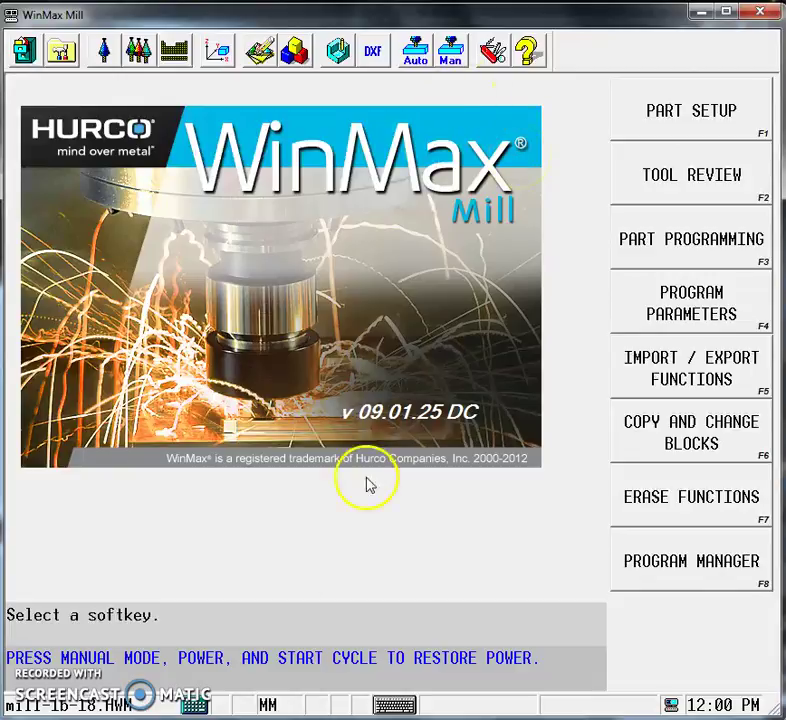
Bring up the part drawing PDF and scroll through the Notes - Milling 1 document
mouse_move(82, 703)
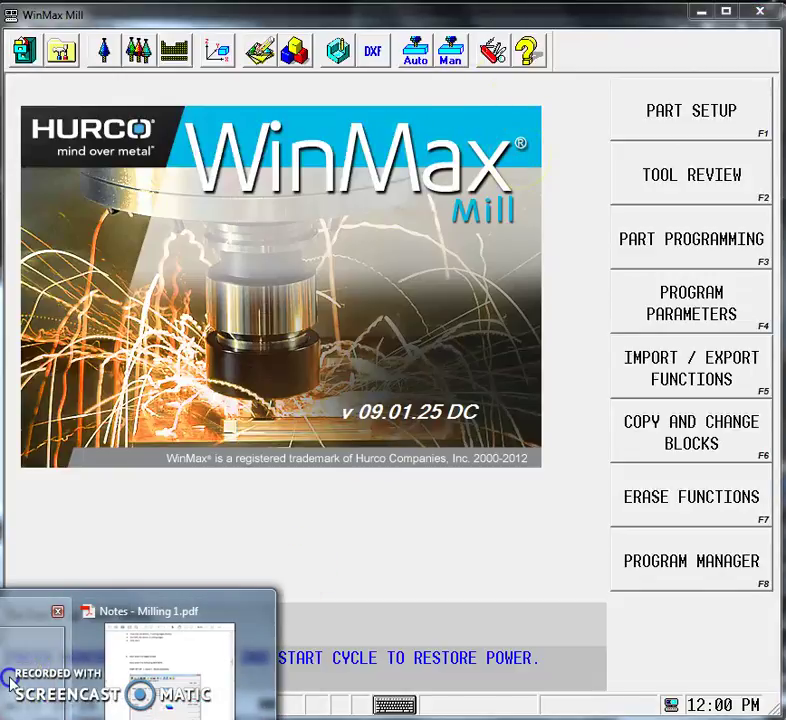
left_click(40, 680)
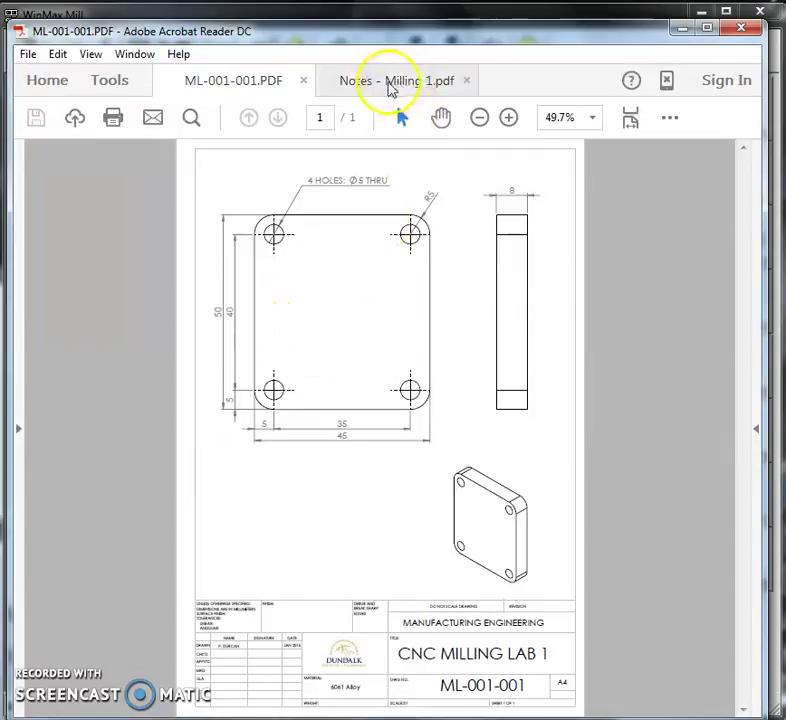
left_click(387, 84)
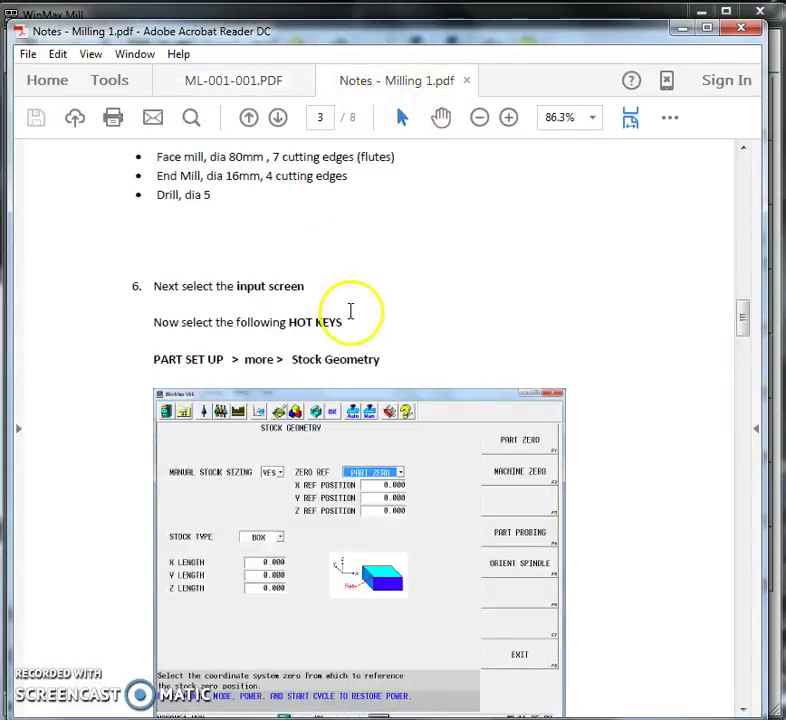
scroll(400, 385, "up", 15)
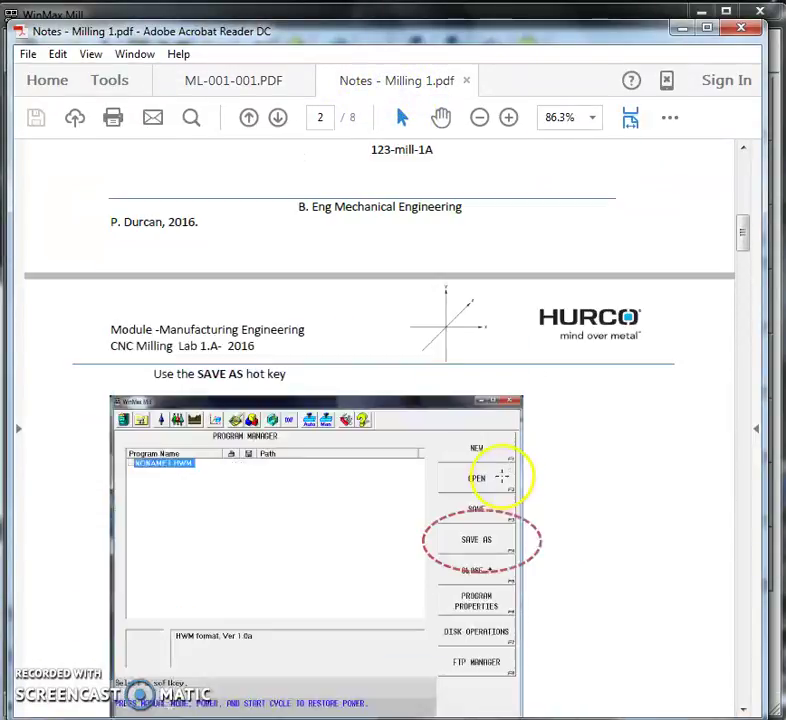
scroll(502, 477, "up", 10)
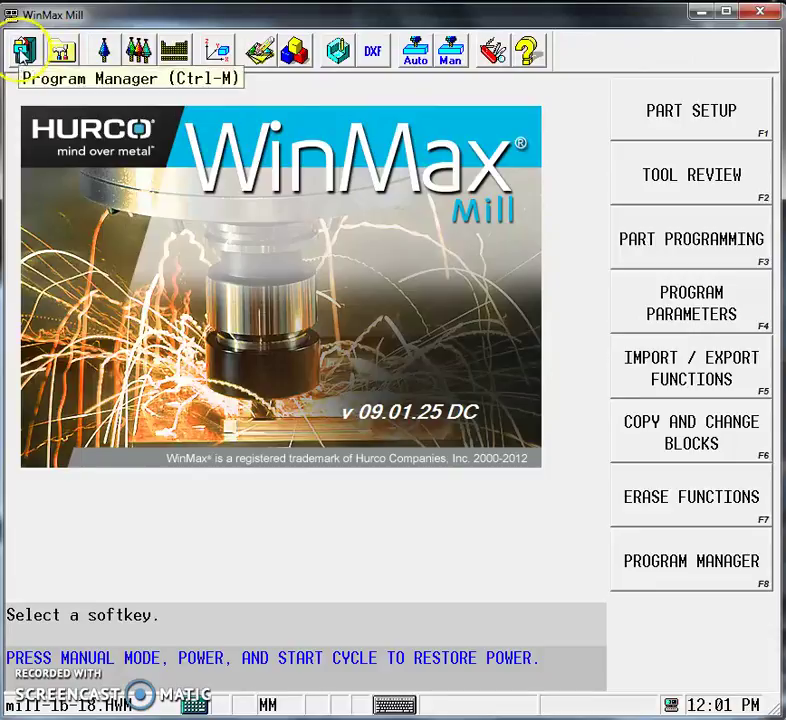
Create a new conversational program from the Program Manager
left_click(24, 50)
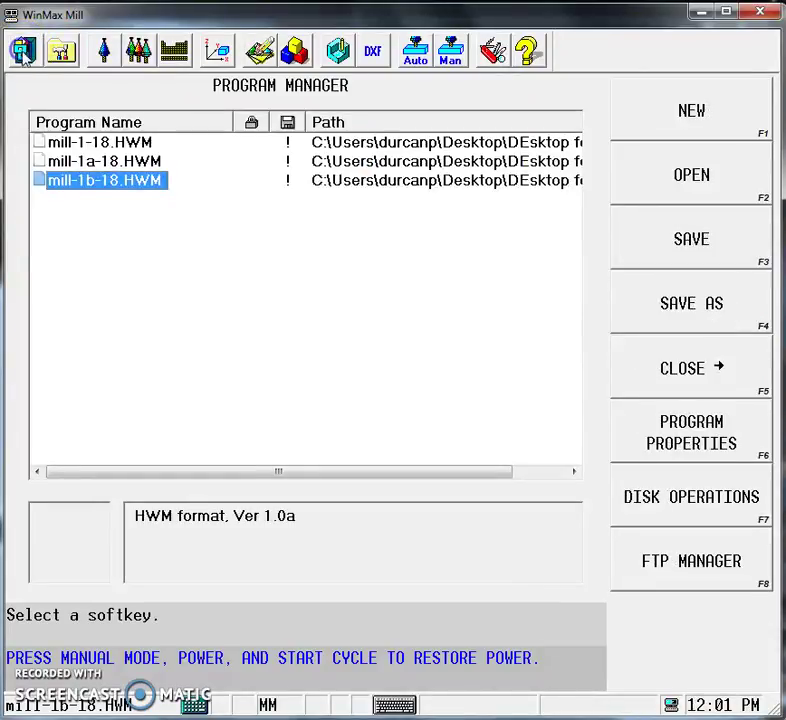
left_click(692, 118)
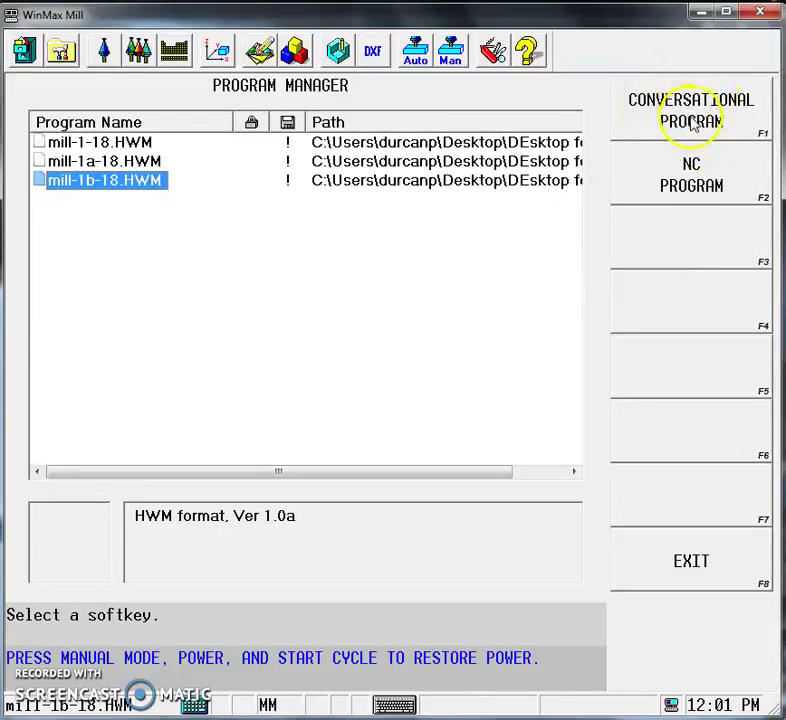
left_click(692, 121)
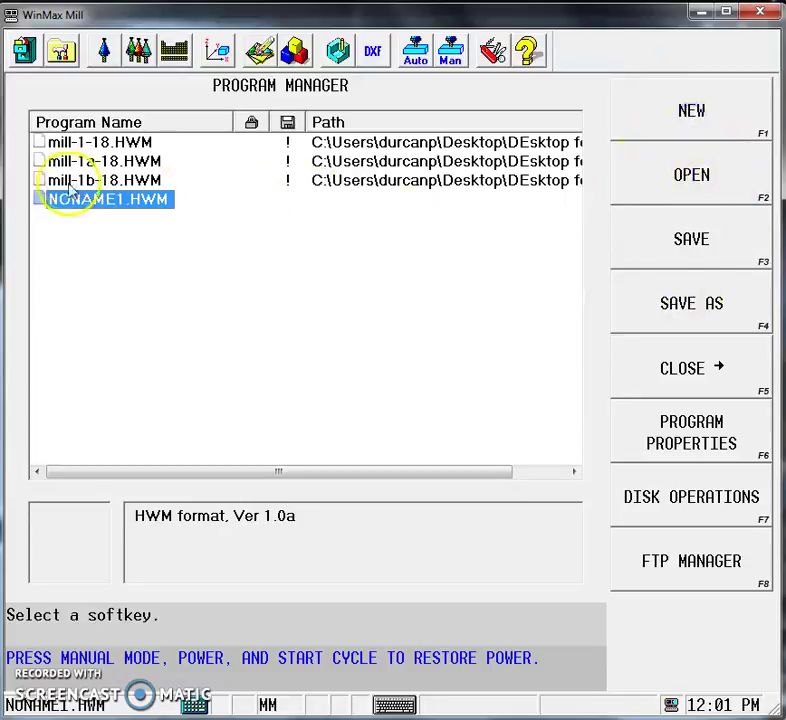
Save the program as mill-1c-18.HWM by editing the mill-1b-18 name
left_click(693, 296)
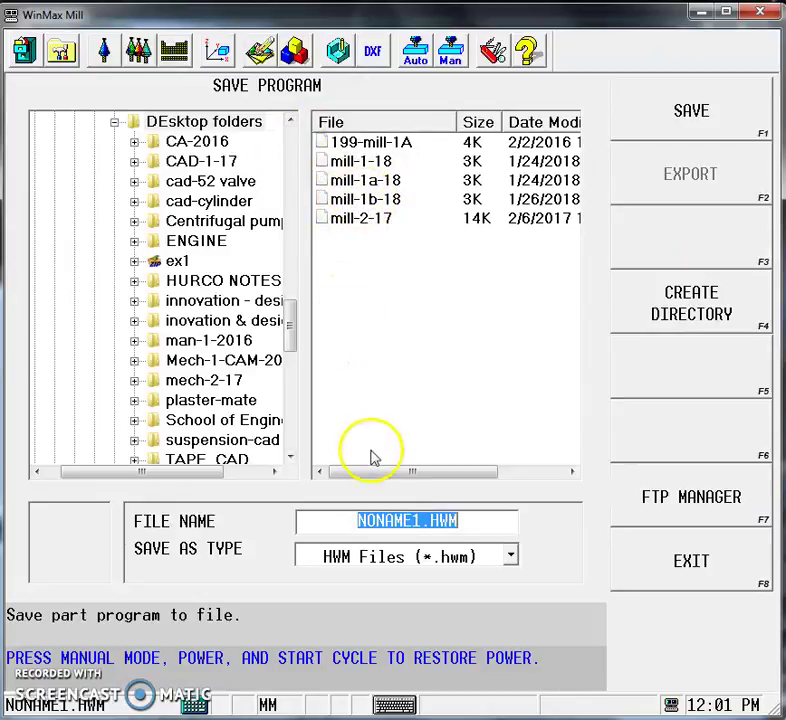
left_click(350, 200)
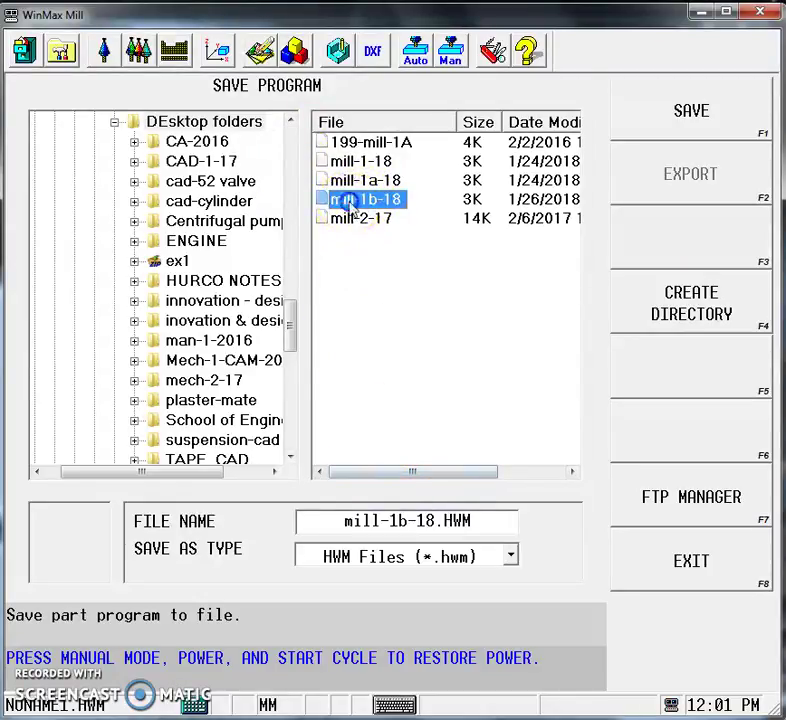
left_click(408, 517)
key("BackSpace")
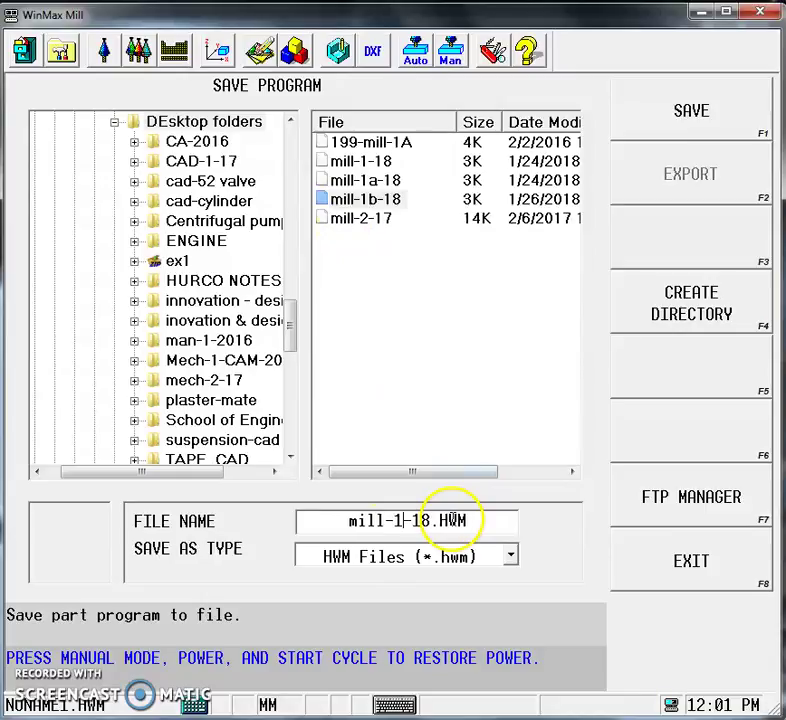
type("c")
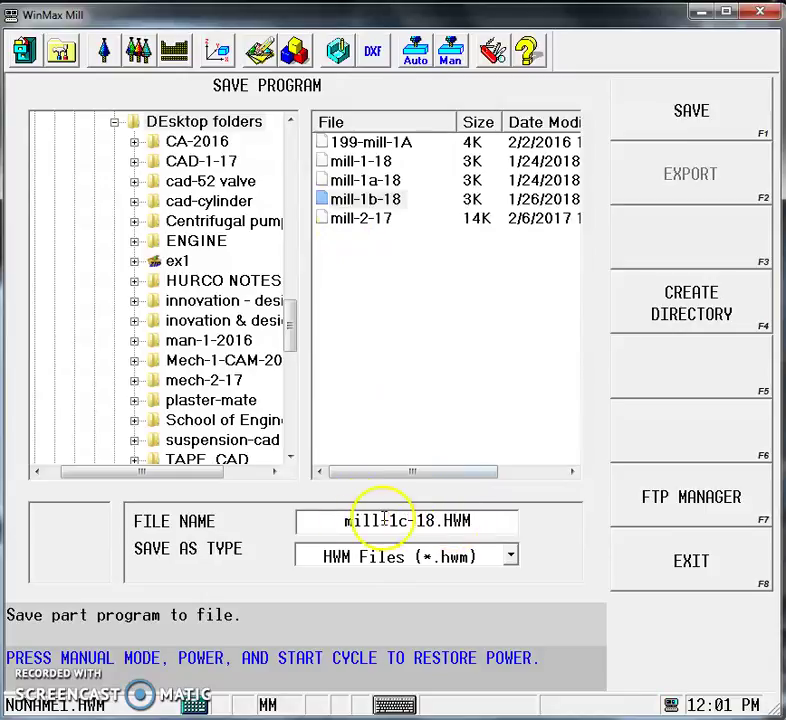
left_click(698, 121)
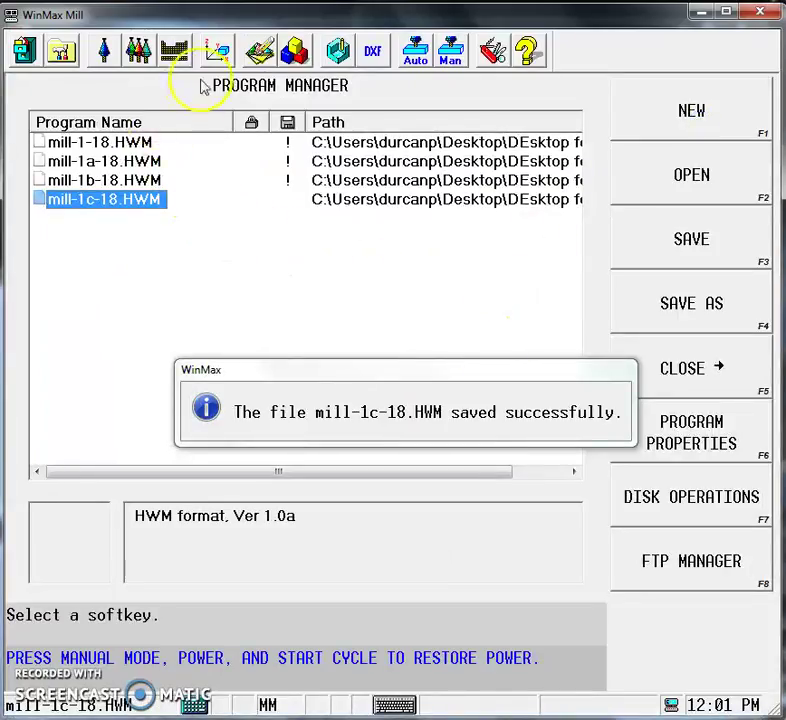
Open Tool Review from Tool Setup and list every tool in the library
left_click(60, 51)
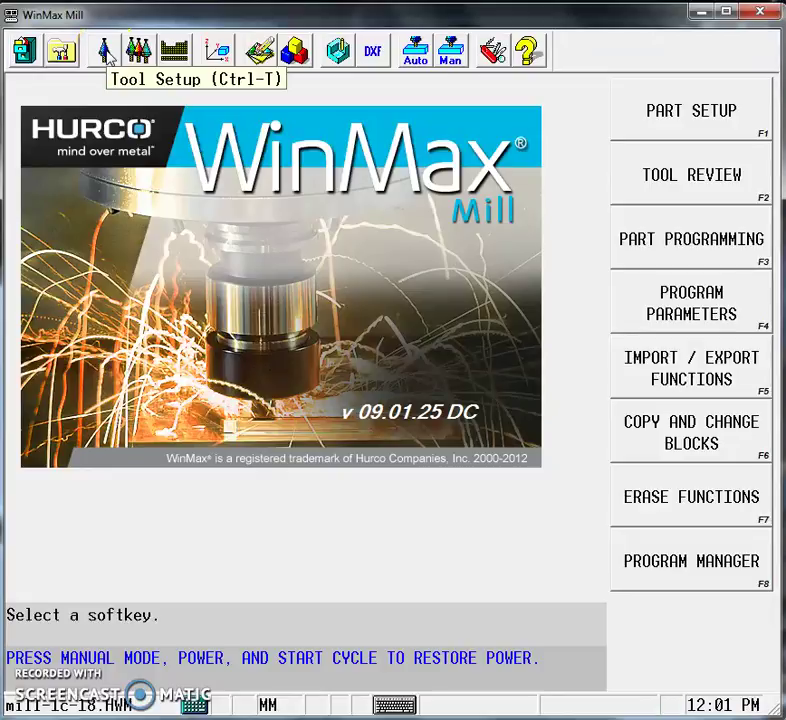
left_click(104, 48)
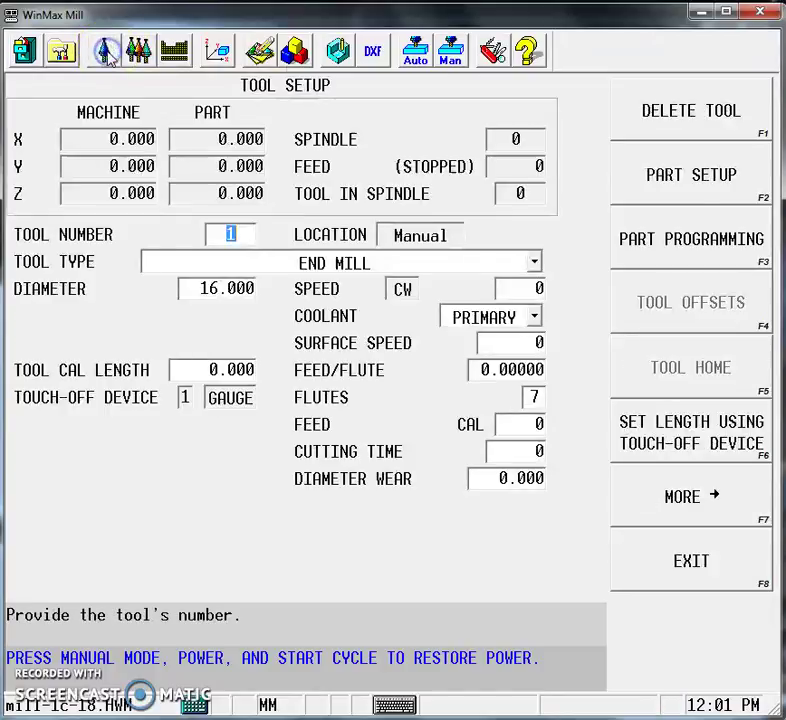
left_click(139, 45)
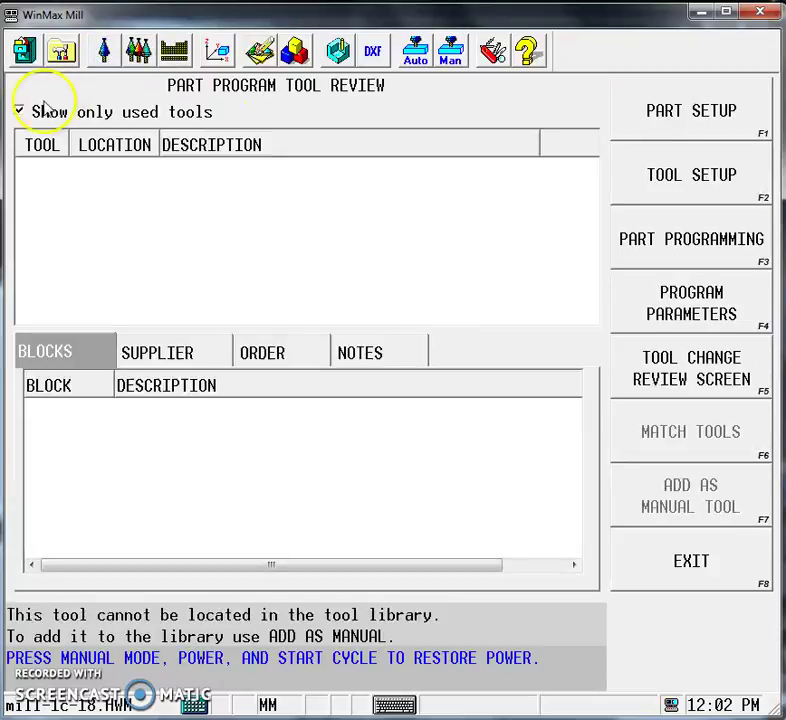
left_click(19, 111)
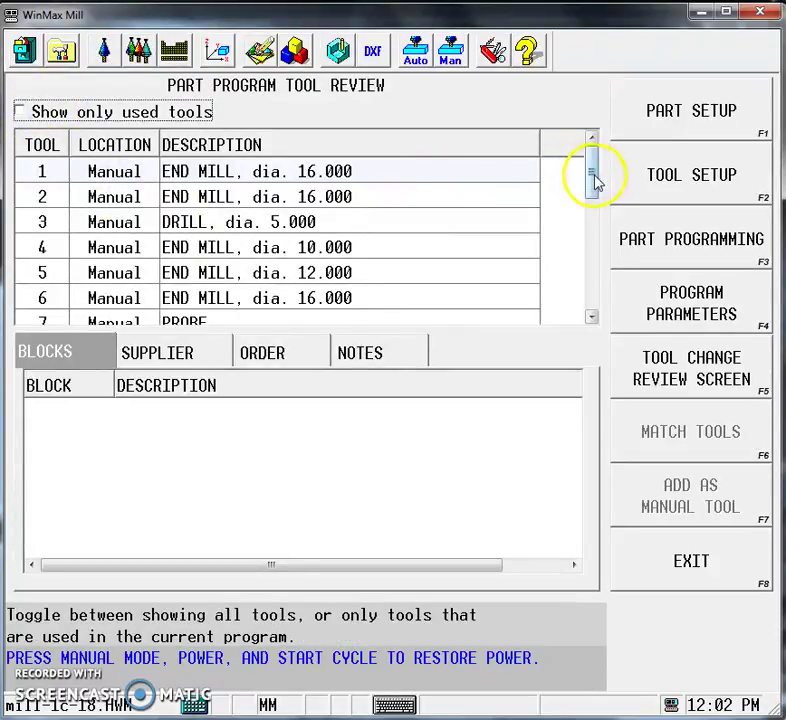
mouse_move(593, 181)
left_mouse_down()
mouse_move(589, 295)
mouse_move(583, 175)
left_mouse_up()
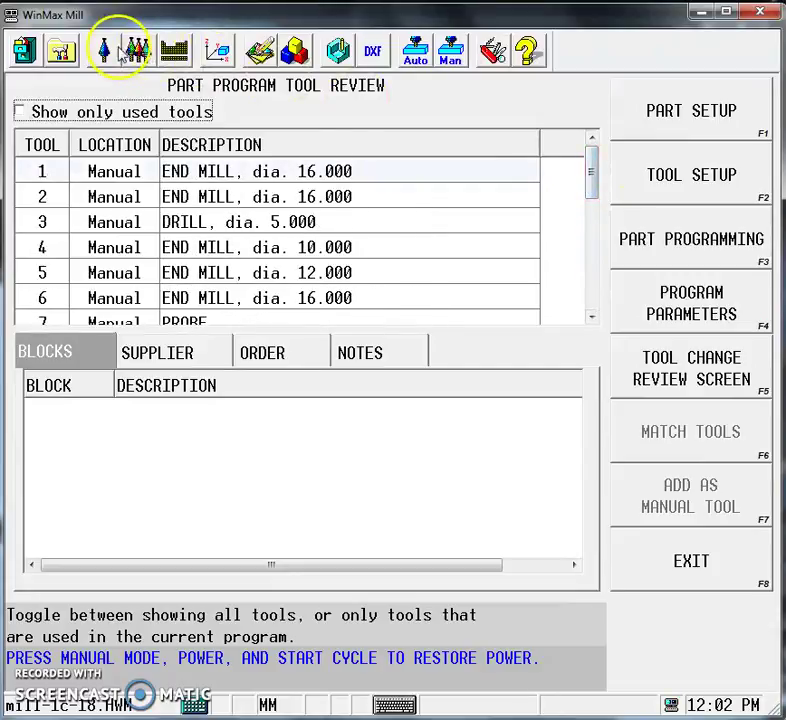
Compare used-only and all-tools lists, then go back to the main input screen
left_click(143, 48)
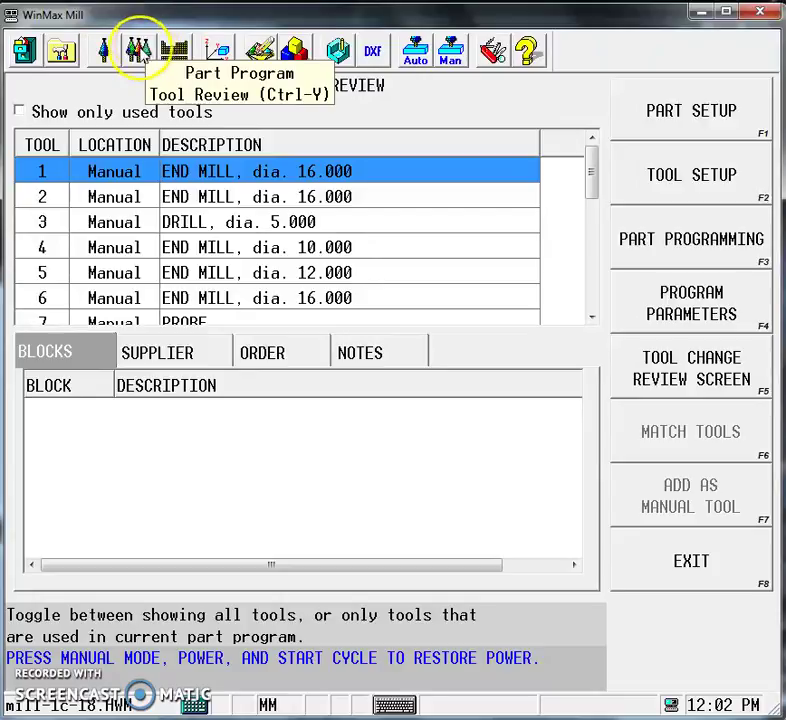
left_click(22, 113)
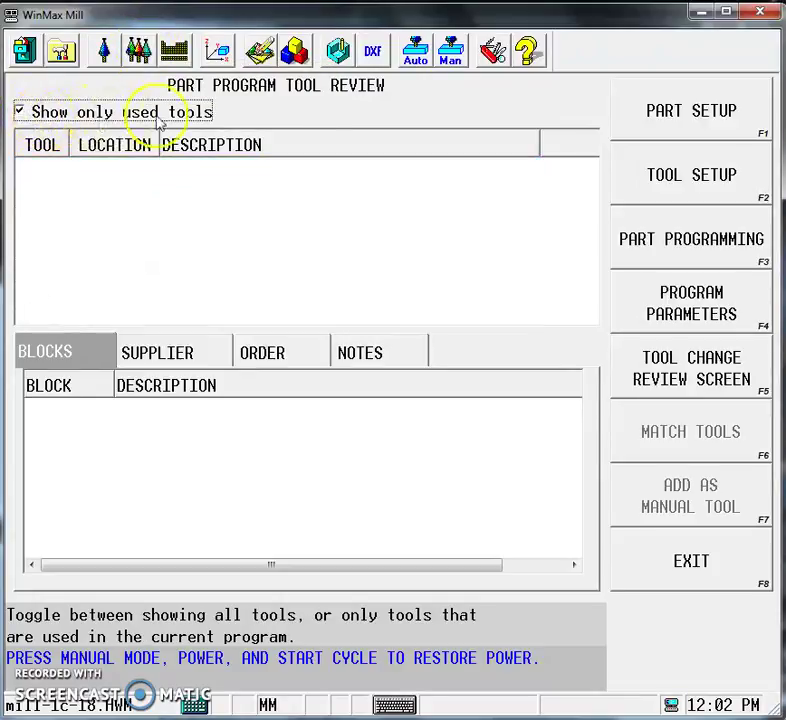
left_click(20, 112)
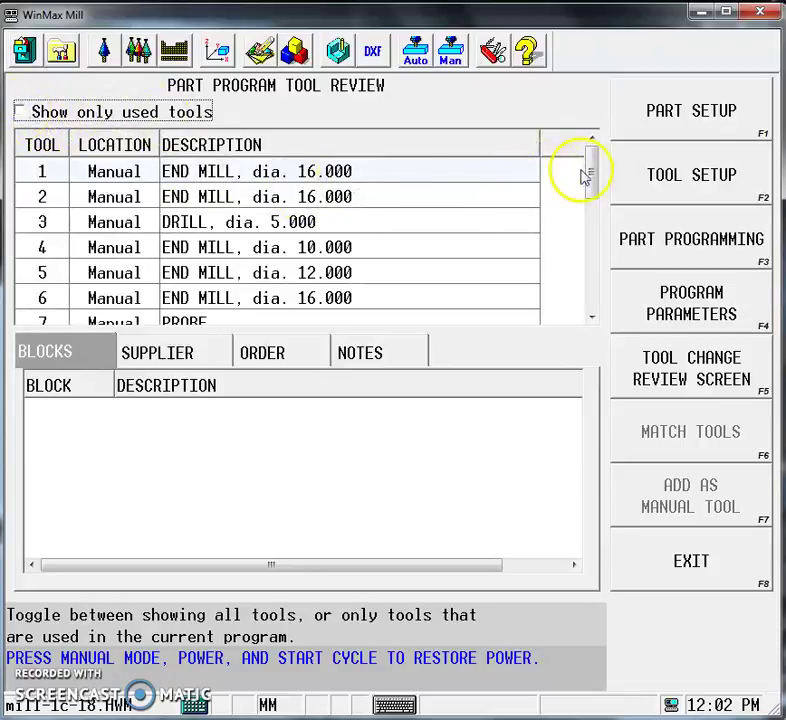
left_click_drag(591, 179, 591, 150)
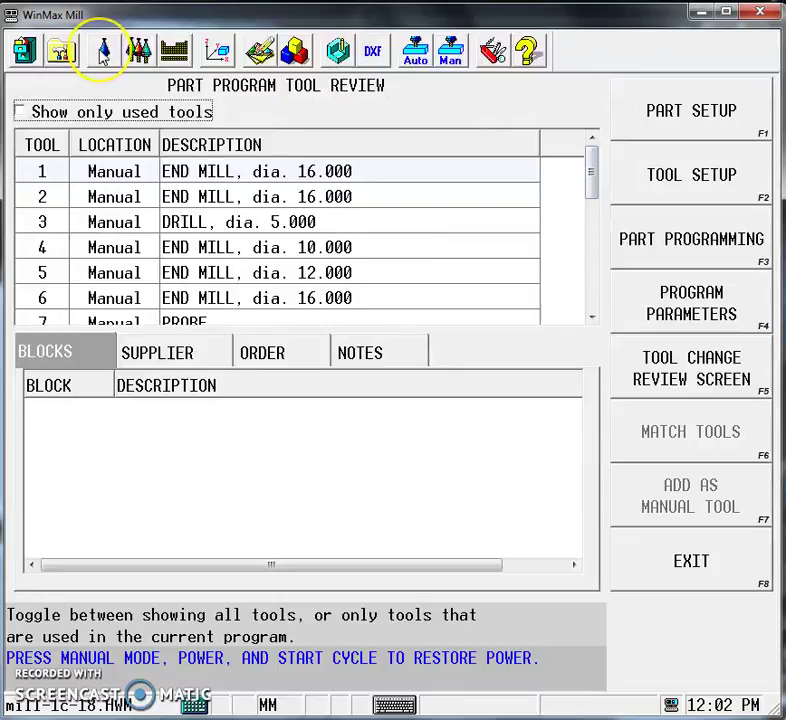
left_click(104, 52)
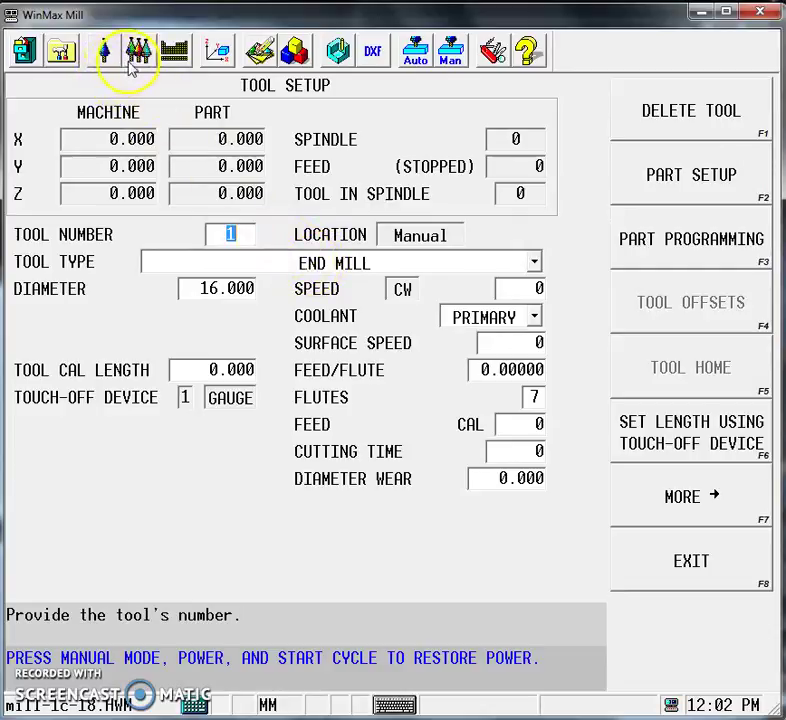
left_click(62, 51)
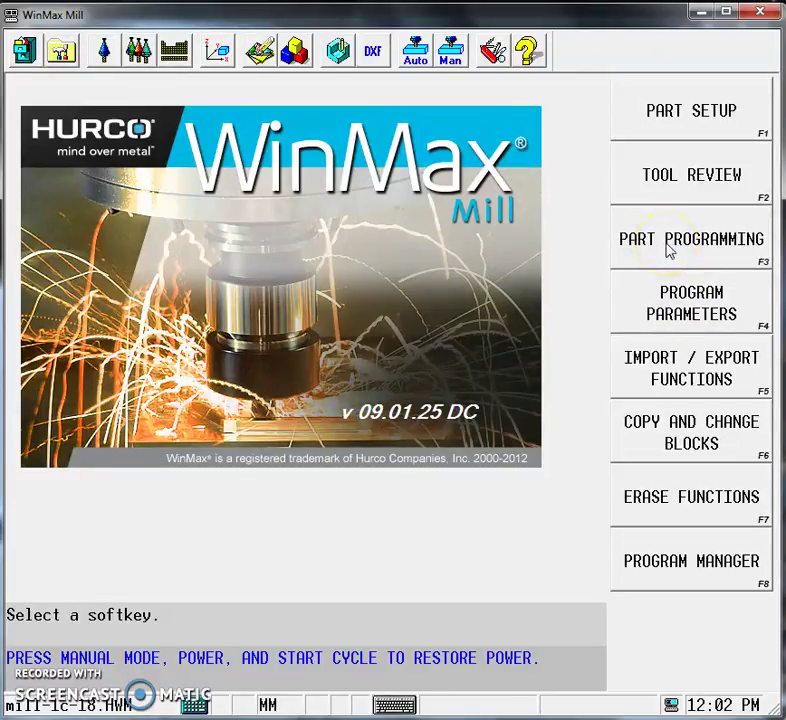
Add a Mill Face block at corner 0,0, X length 45, Y length -50, Z 9.5 to 9
left_click(654, 236)
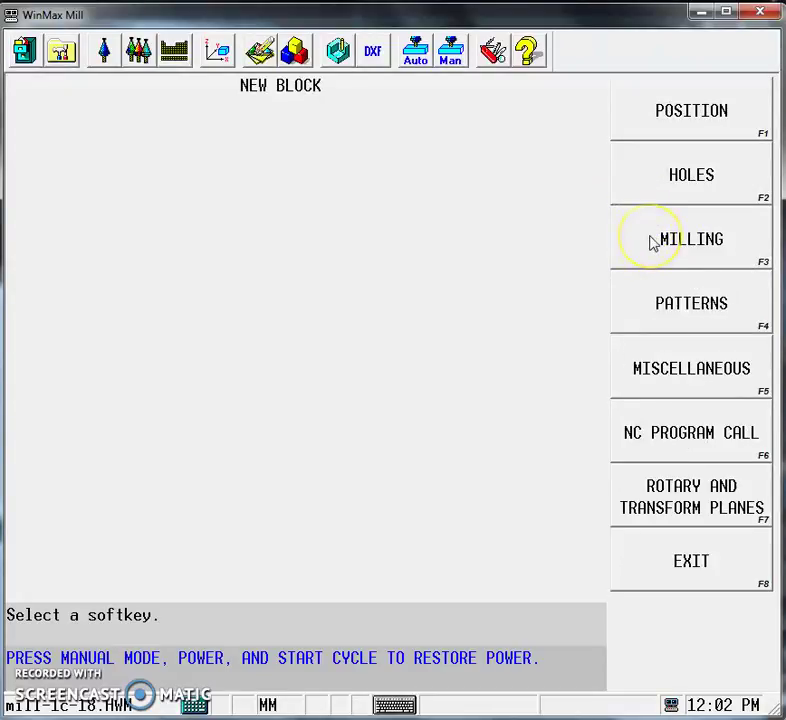
left_click(652, 240)
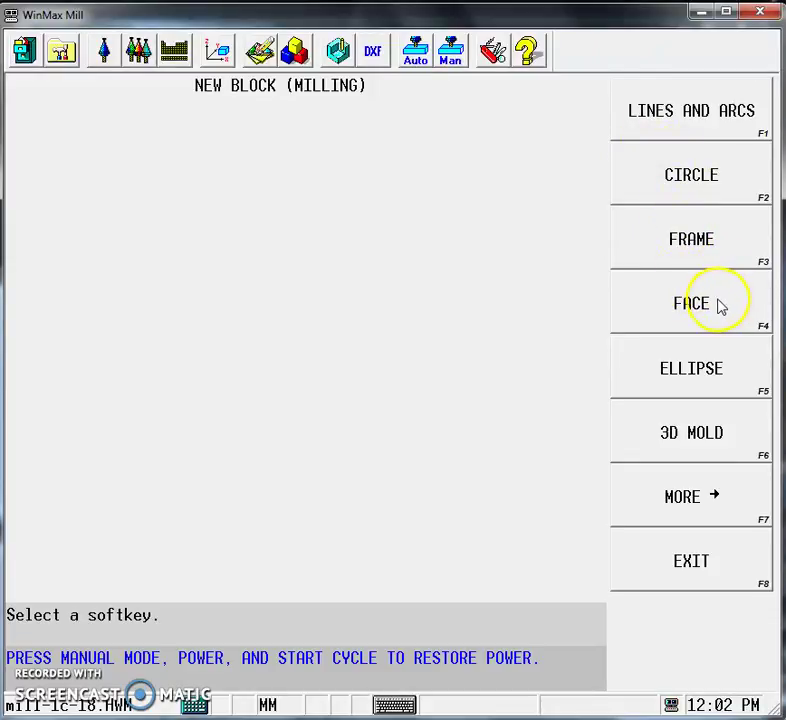
left_click(719, 304)
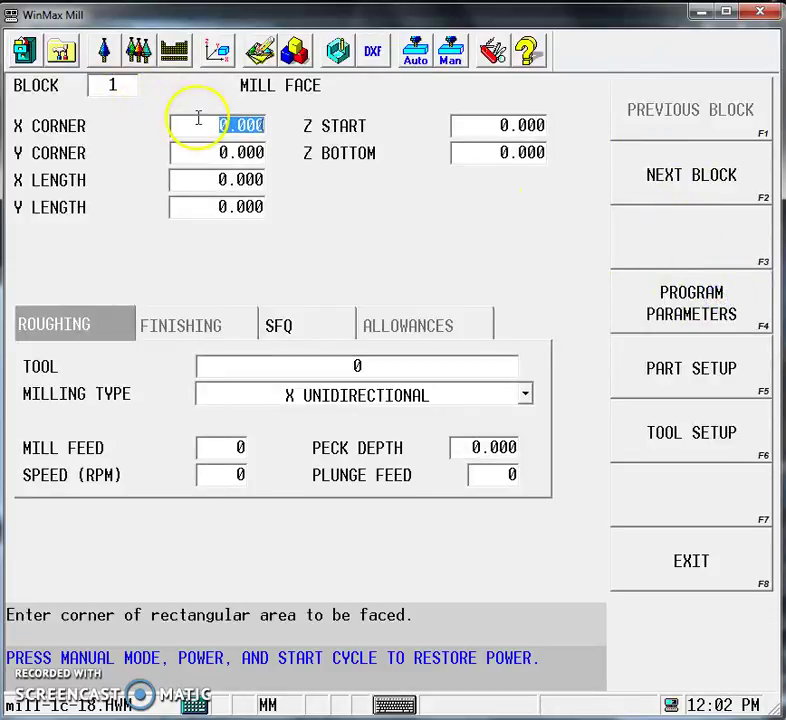
left_click(248, 159)
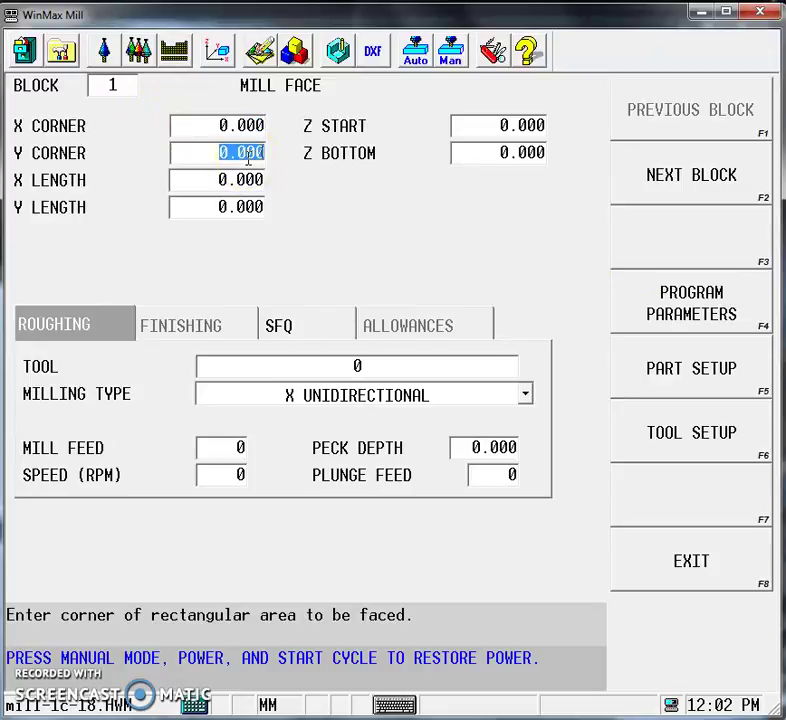
key("Return")
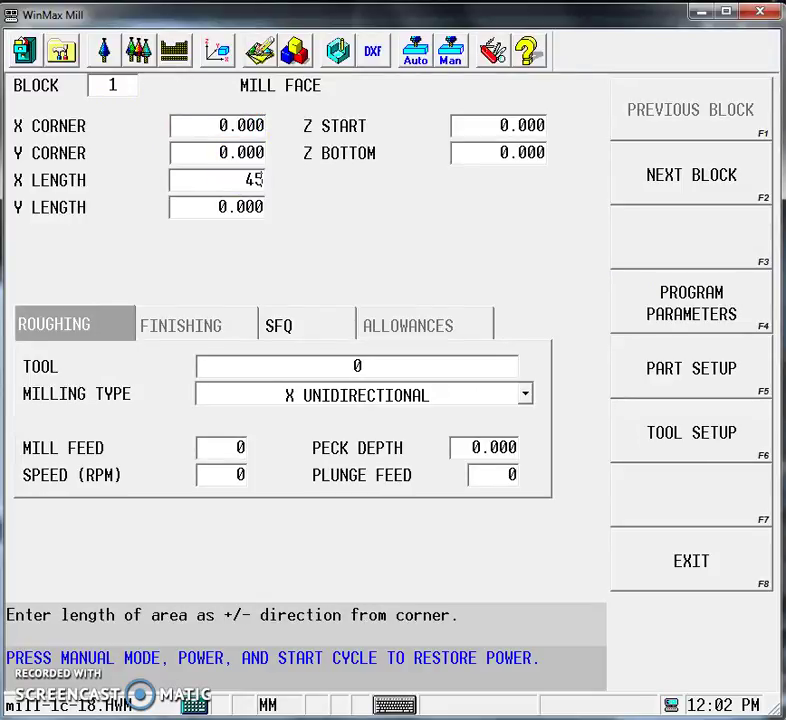
key("Return")
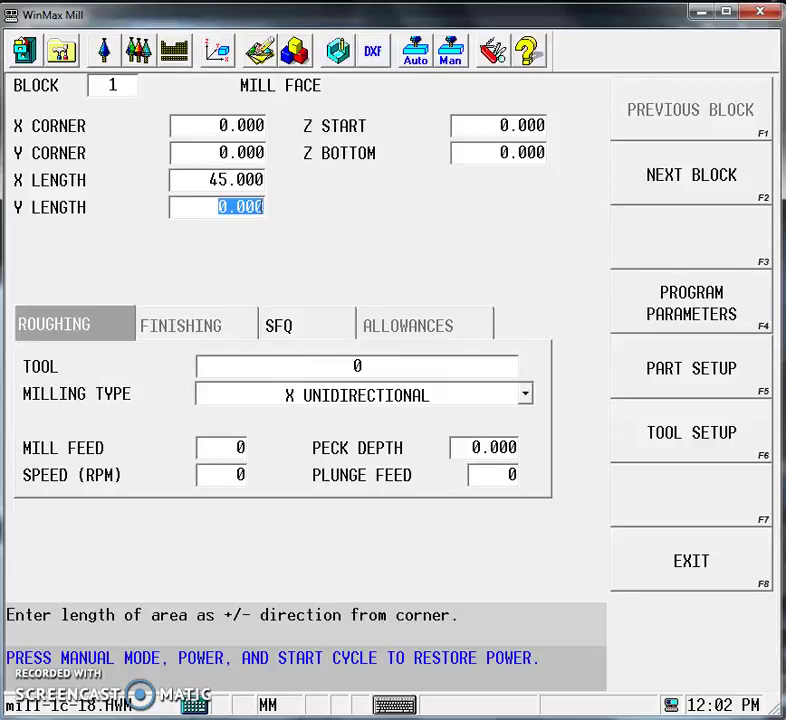
type("-50")
key("Return")
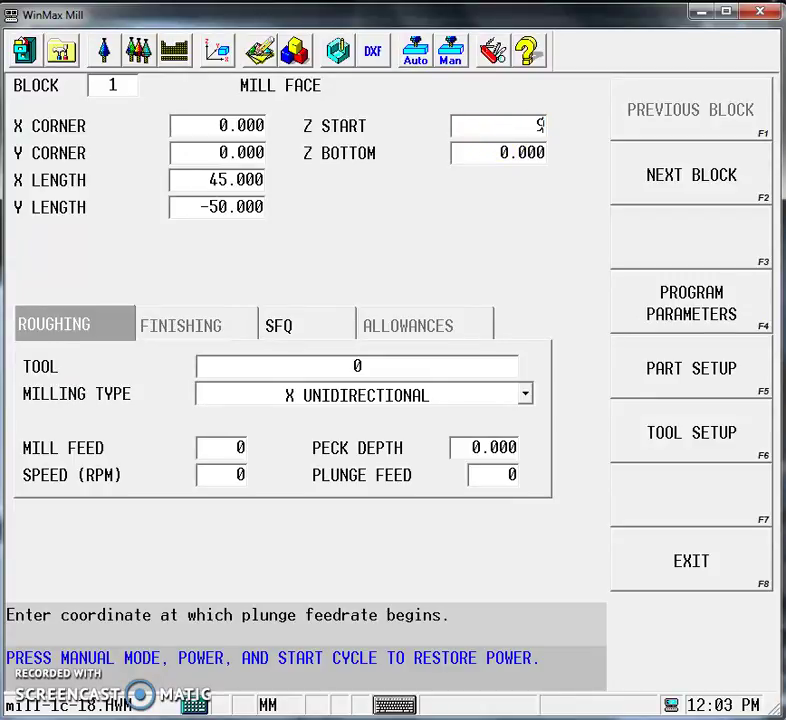
key("Return")
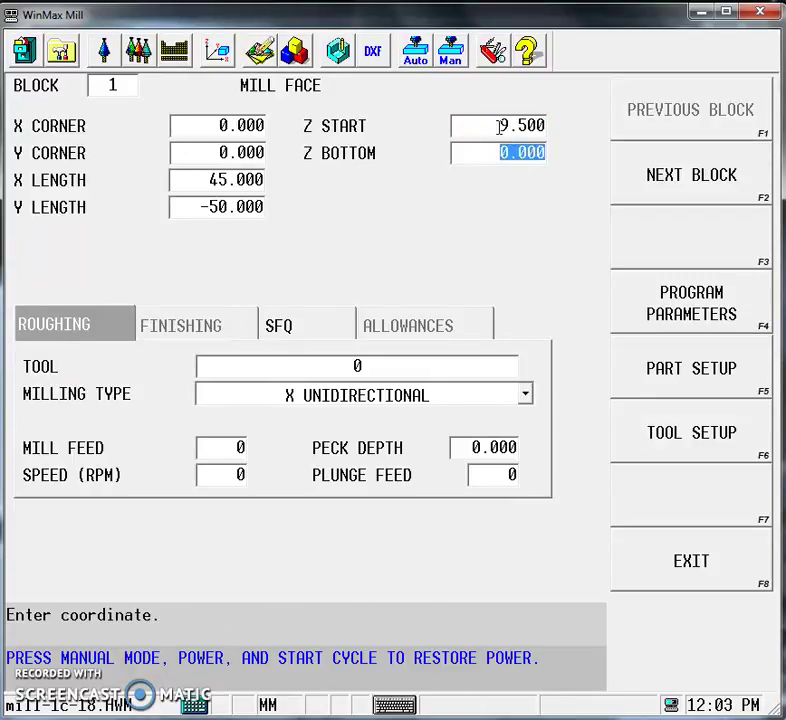
type("9")
key("Return")
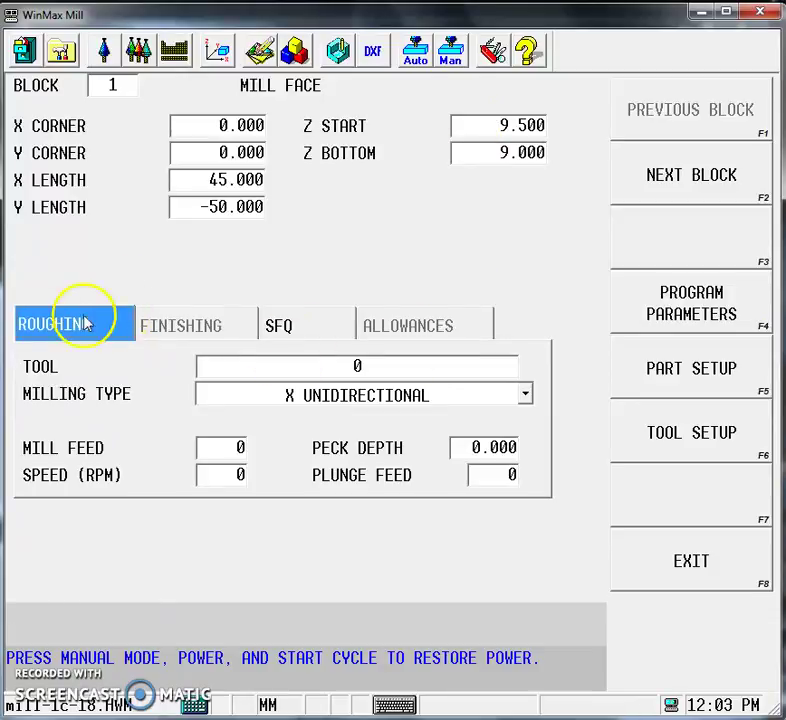
Set roughing to tool 1, Y bidirectional, feed 200, 1000 RPM, peck 0.5, and review the program
left_click(357, 367)
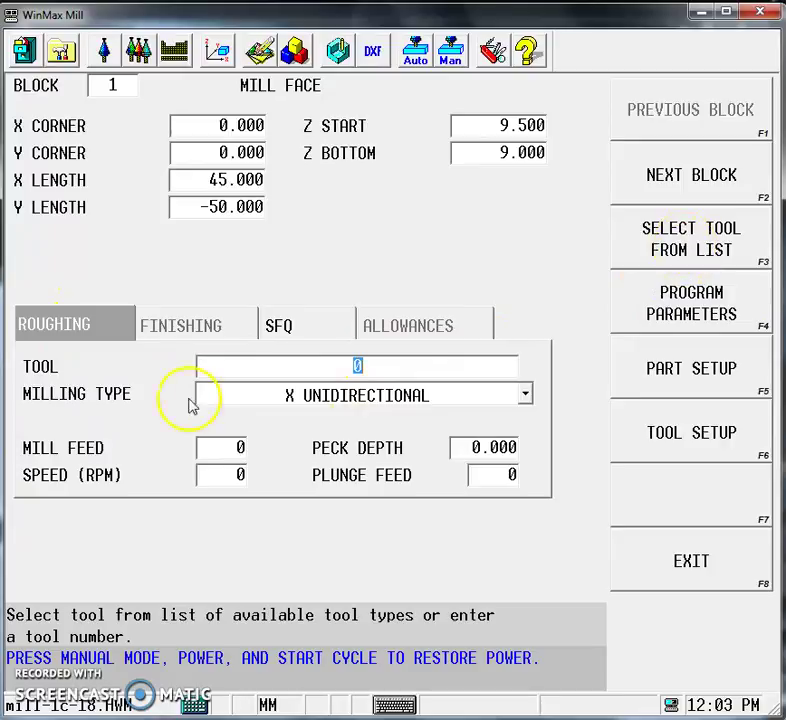
left_click(630, 235)
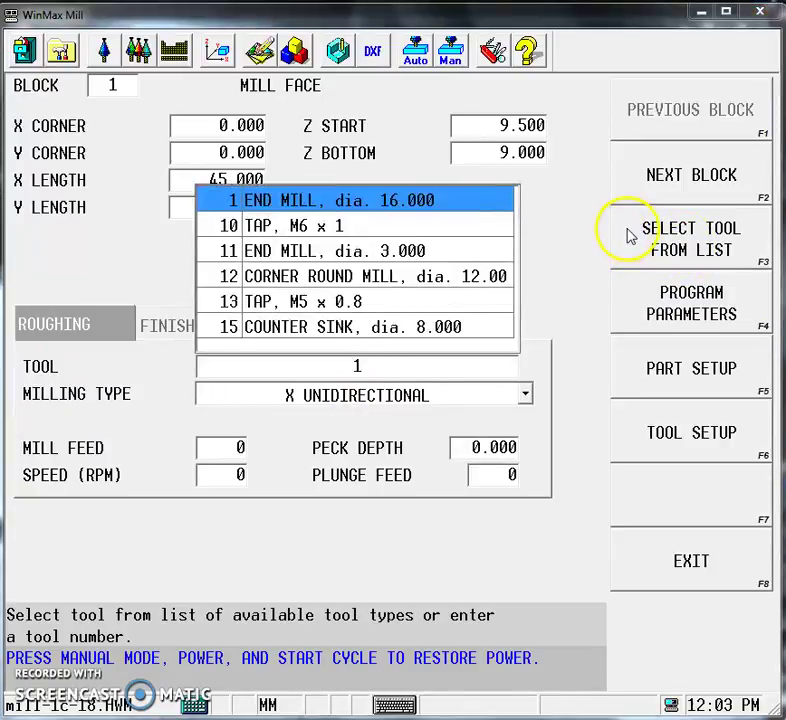
key("Return")
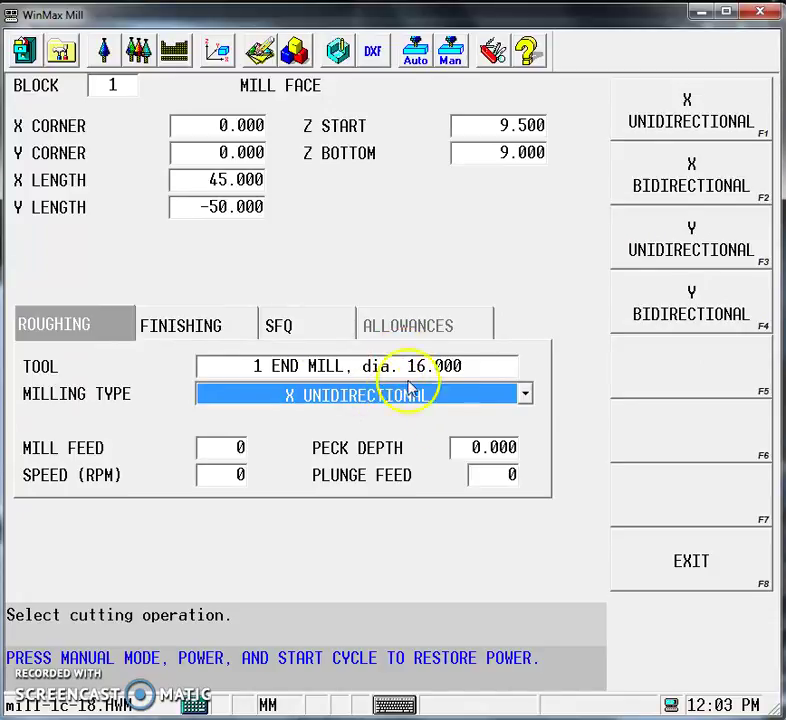
left_click(670, 300)
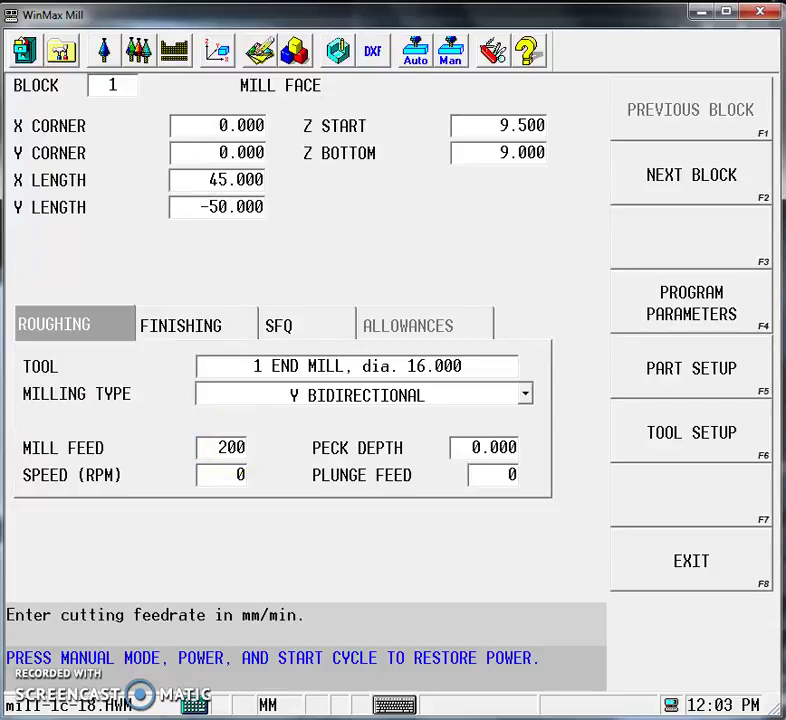
type("200")
key("Return")
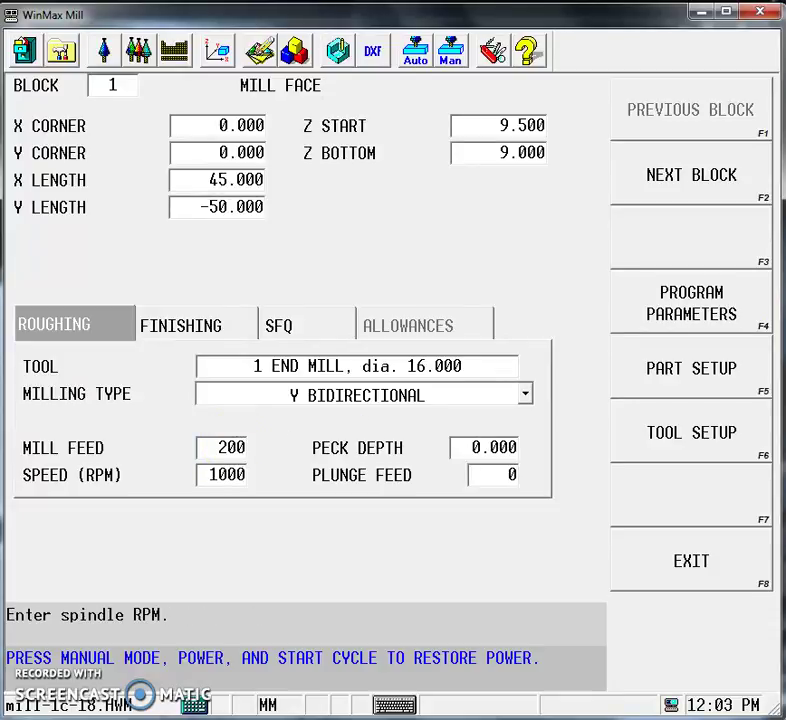
key("Return")
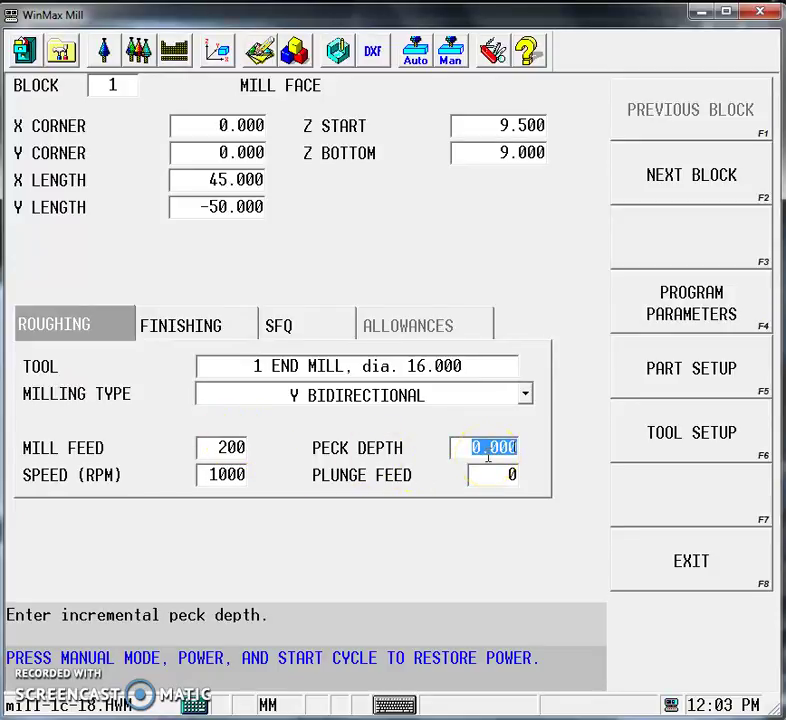
key("Return")
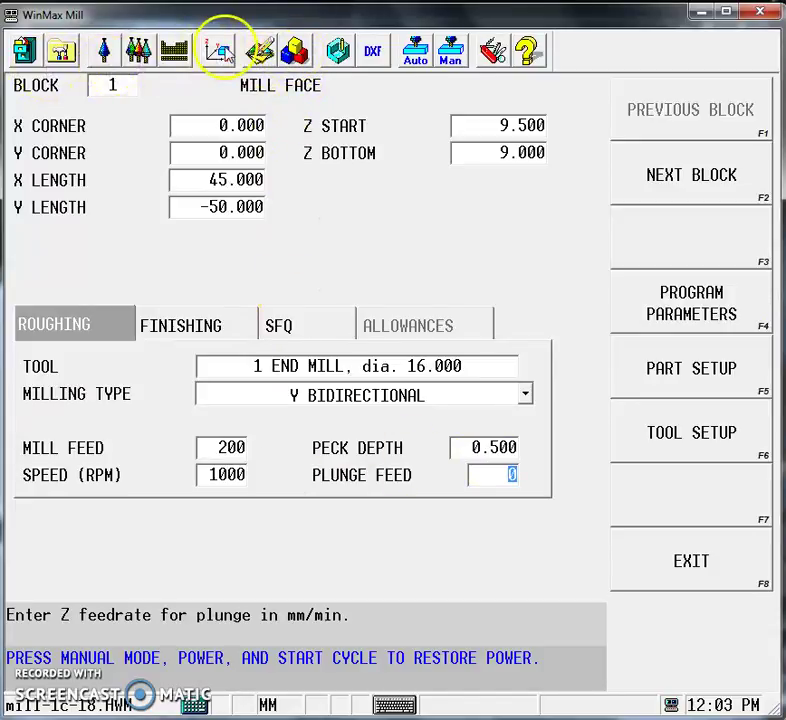
left_click(296, 50)
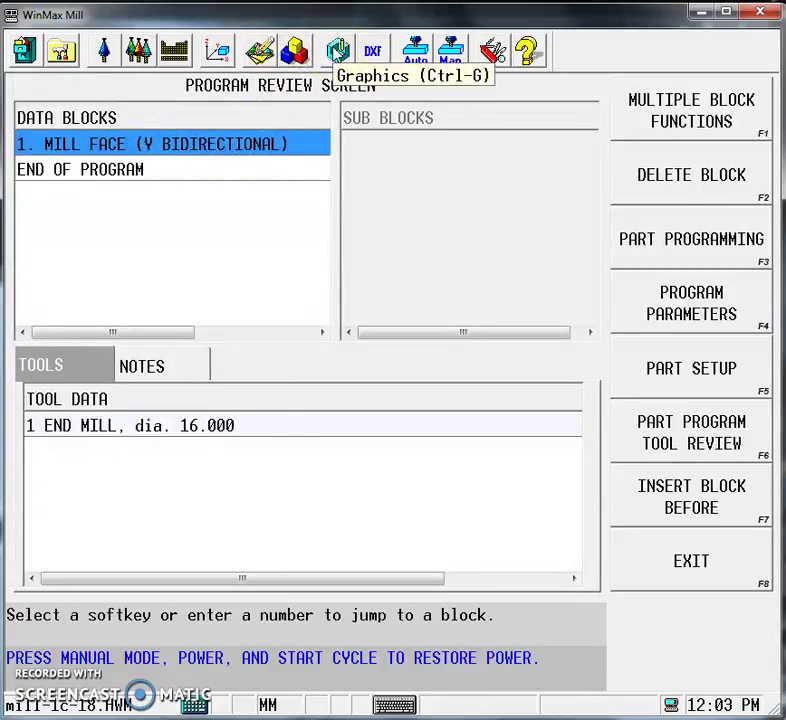
Open Part Setup's Stock Geometry and switch on manual stock sizing
left_click(337, 52)
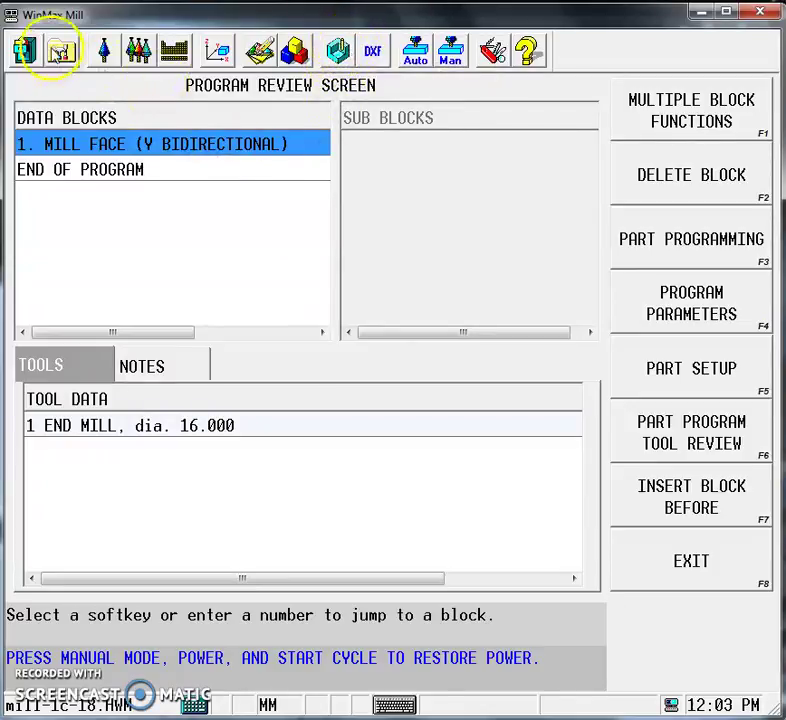
left_click(62, 52)
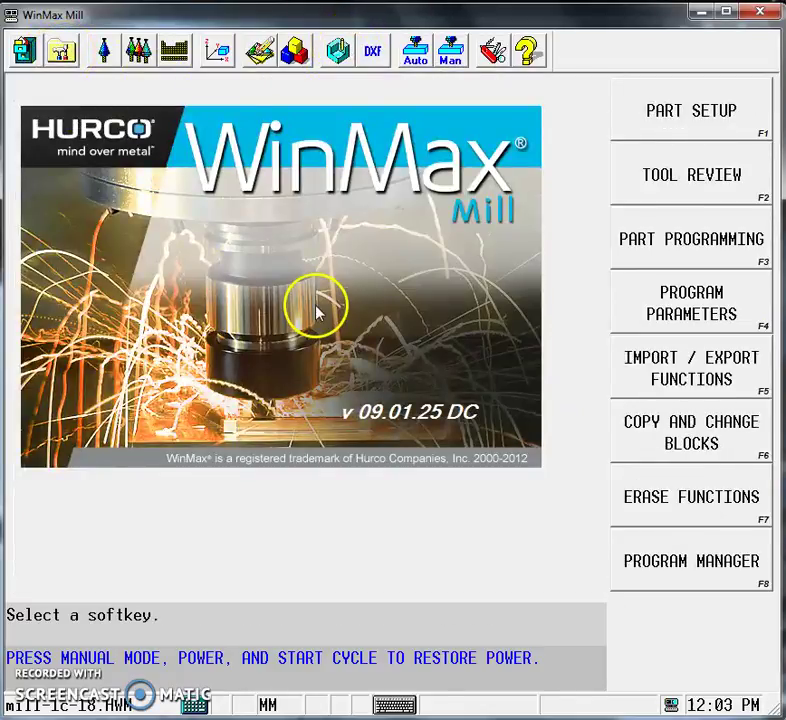
left_click(668, 116)
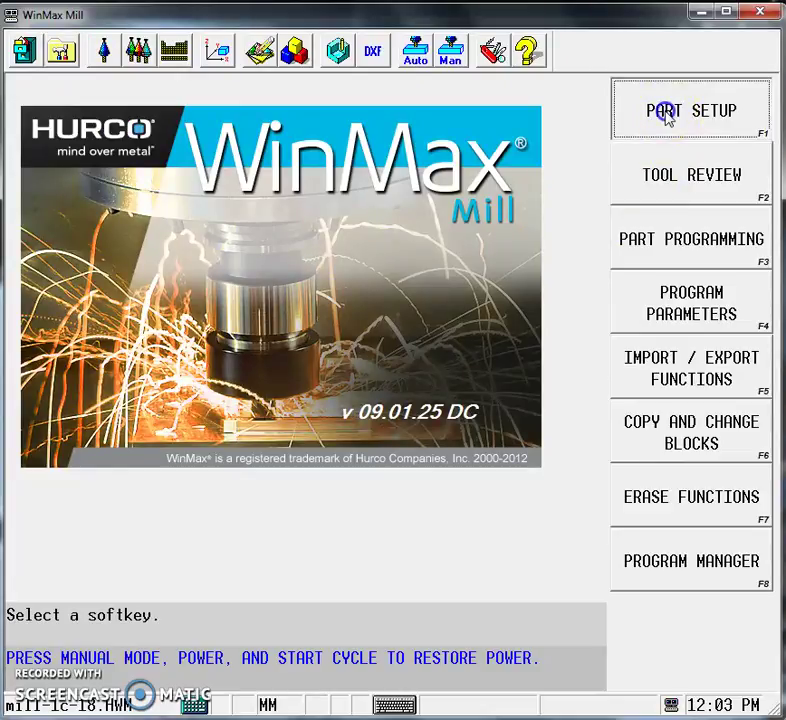
left_click(699, 498)
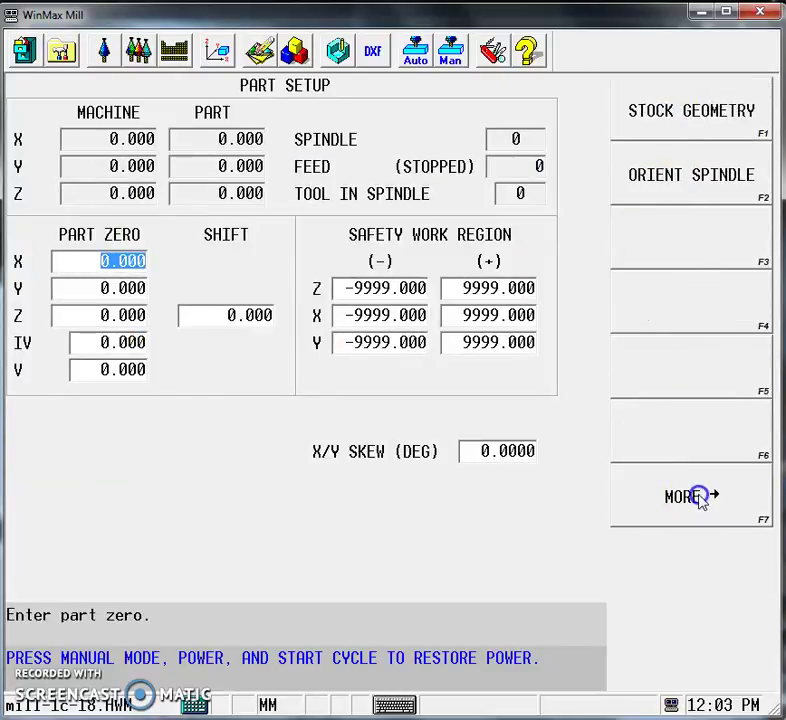
left_click(697, 121)
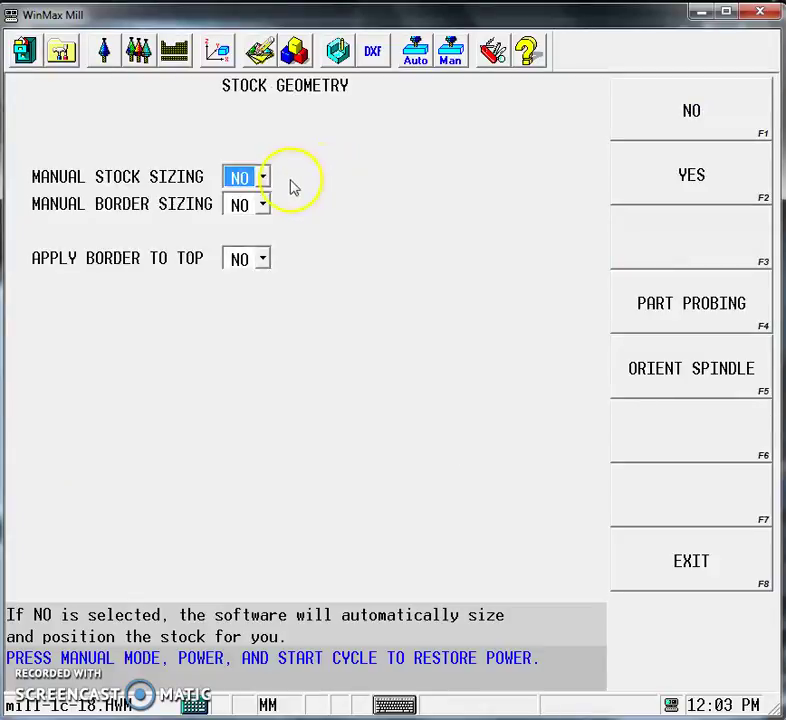
left_click(672, 177)
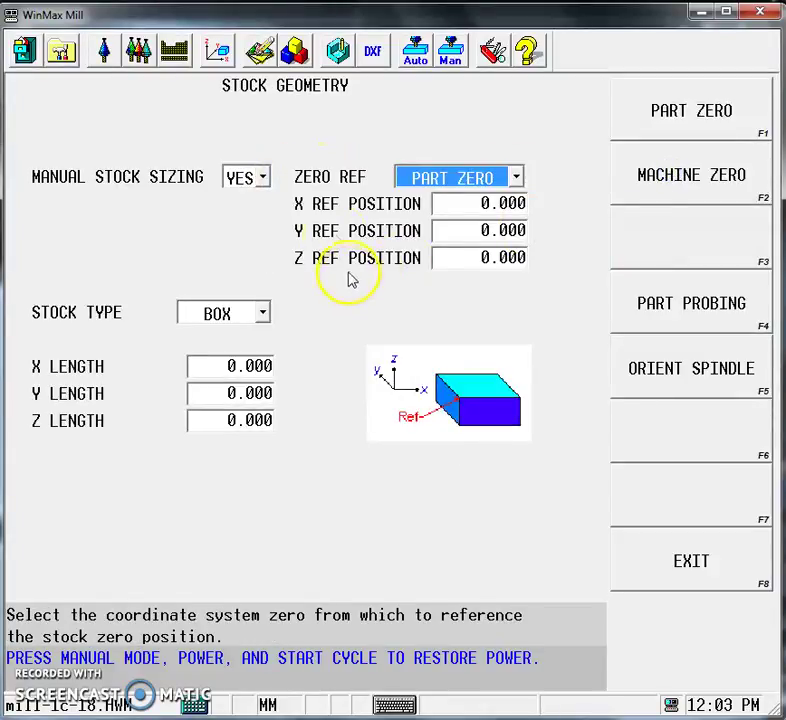
Enter stock lengths of X 50, Y 60 and Z 12
left_click(245, 367)
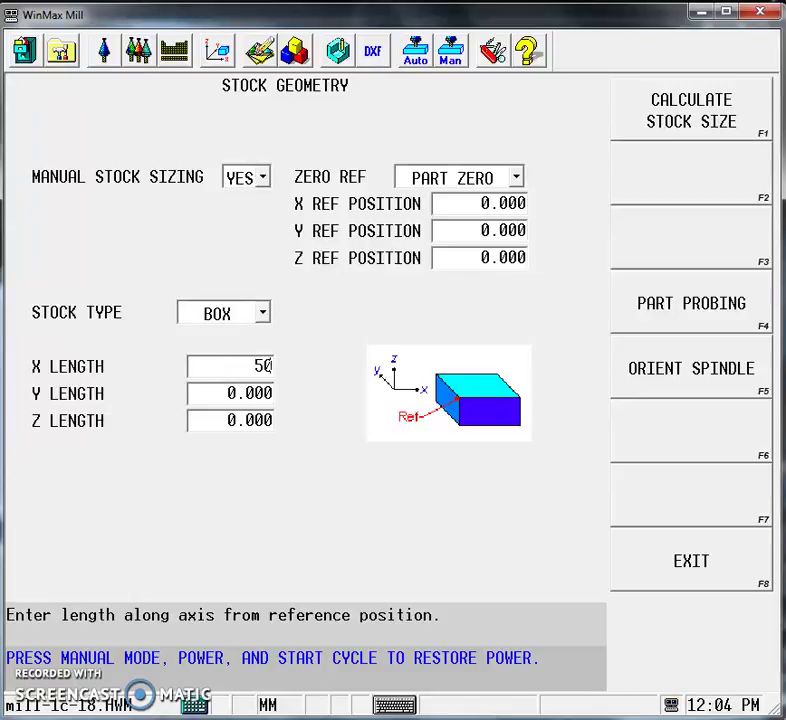
type("50")
key("Return")
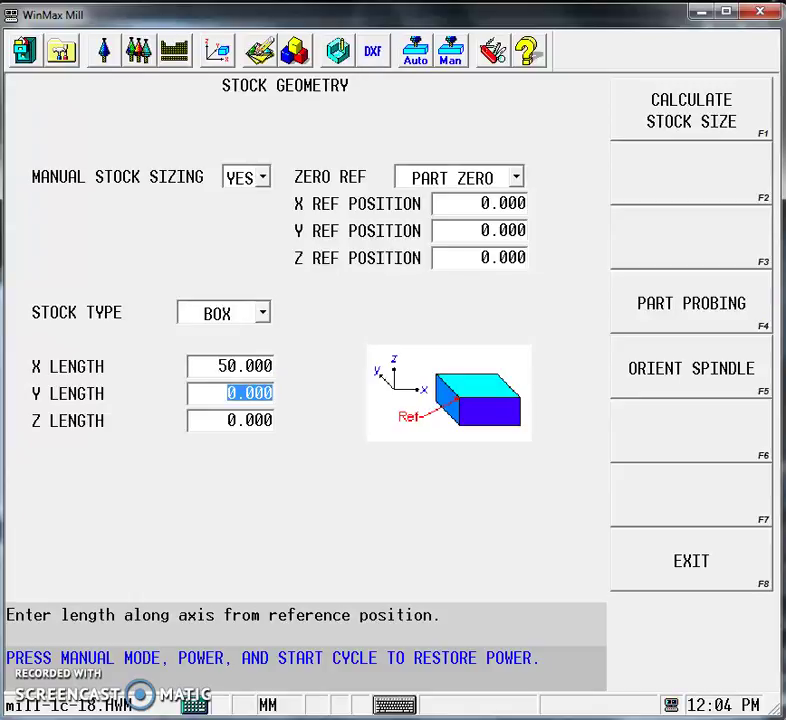
type("60")
key("Return")
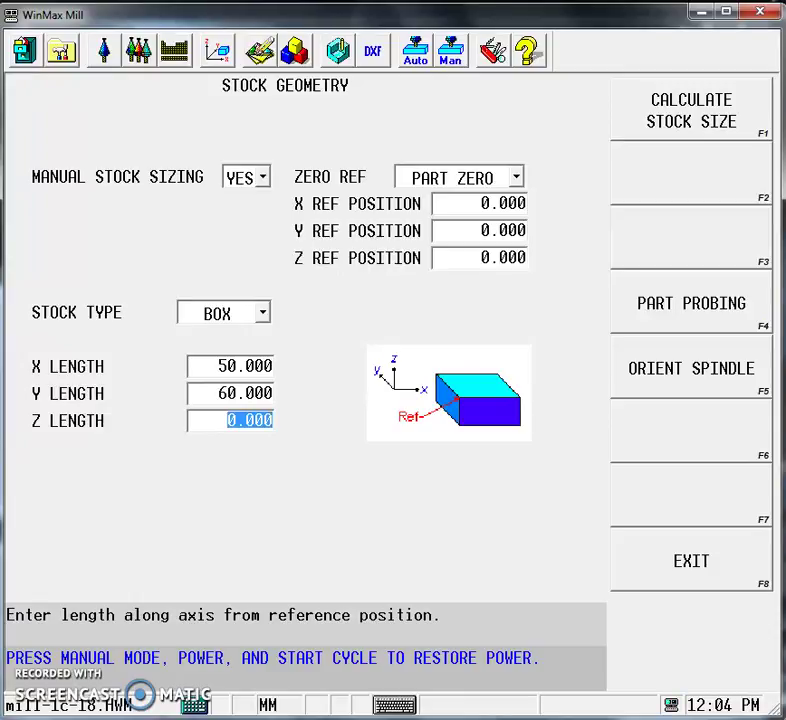
type("12")
key("Return")
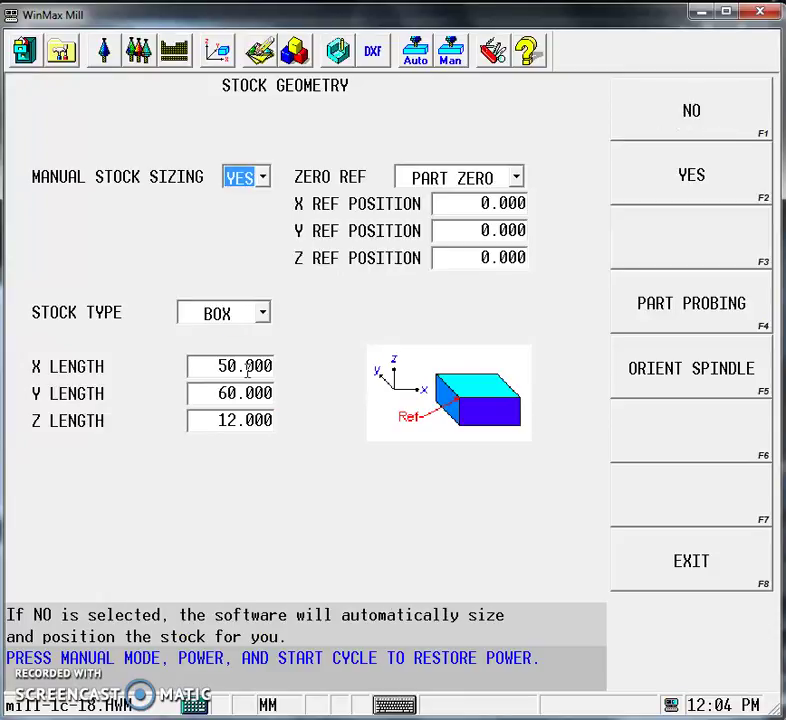
Set the stock reference position to X 0, Y -60, Z 9.5
left_click(492, 202)
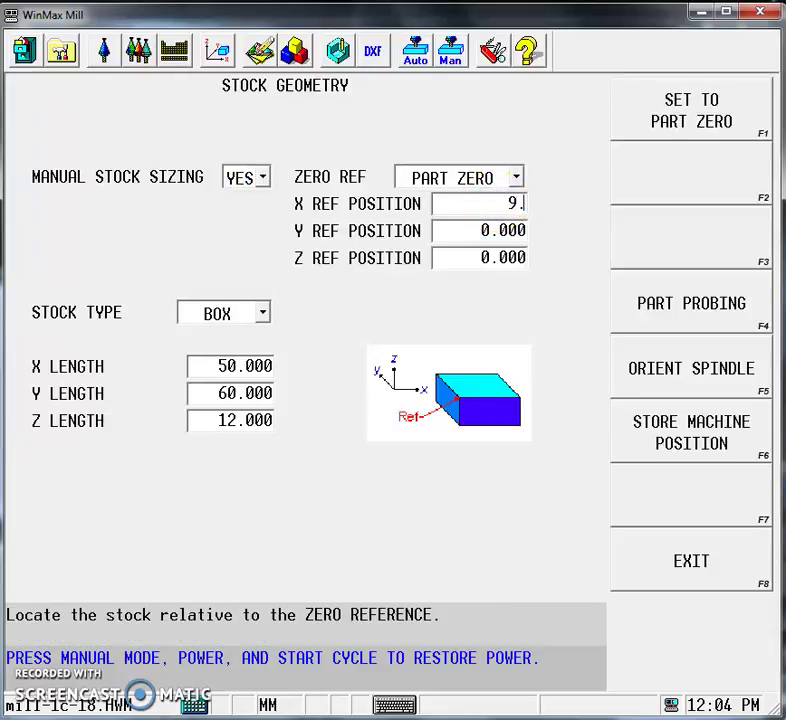
type("9.5")
key("Return")
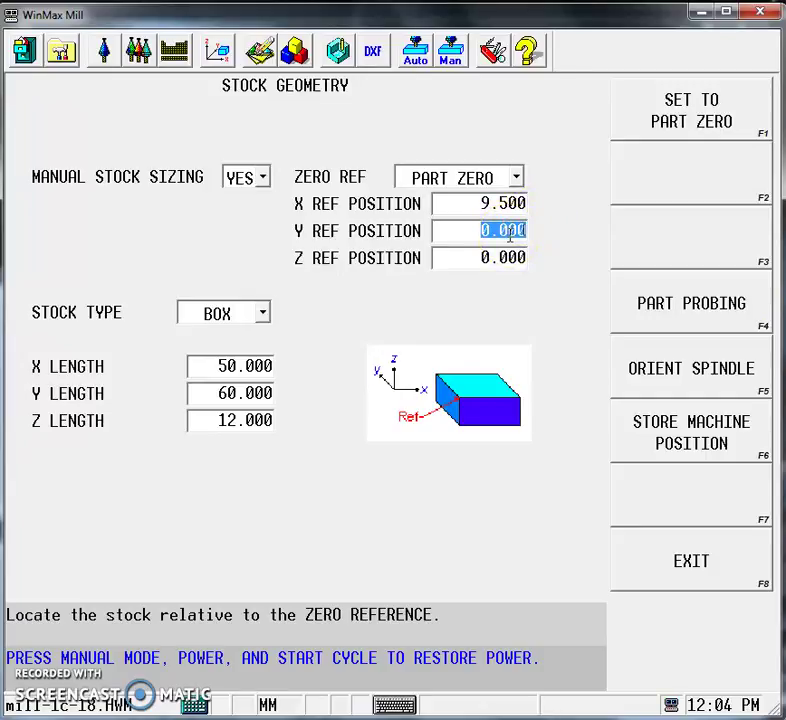
type("-60")
key("Return")
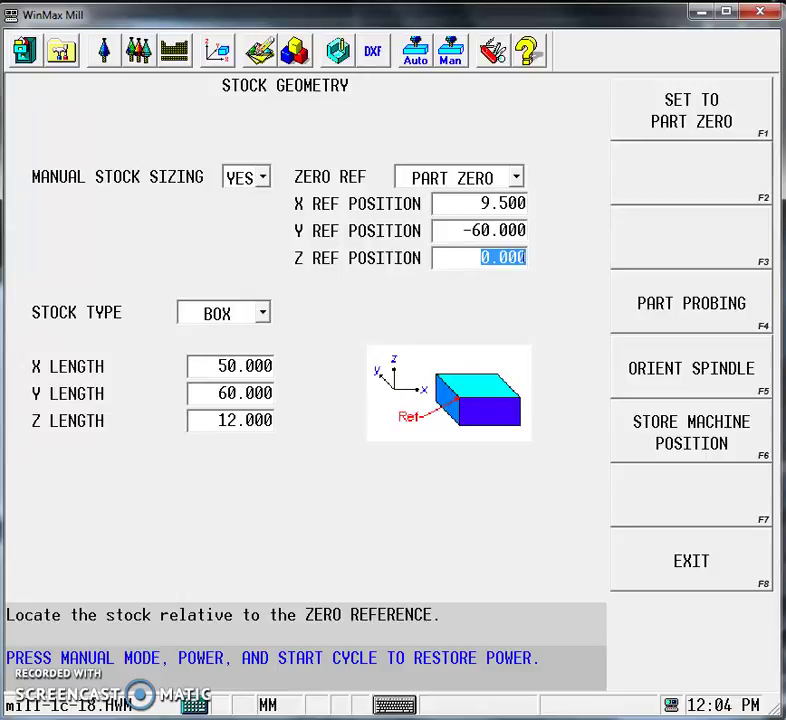
key("Return")
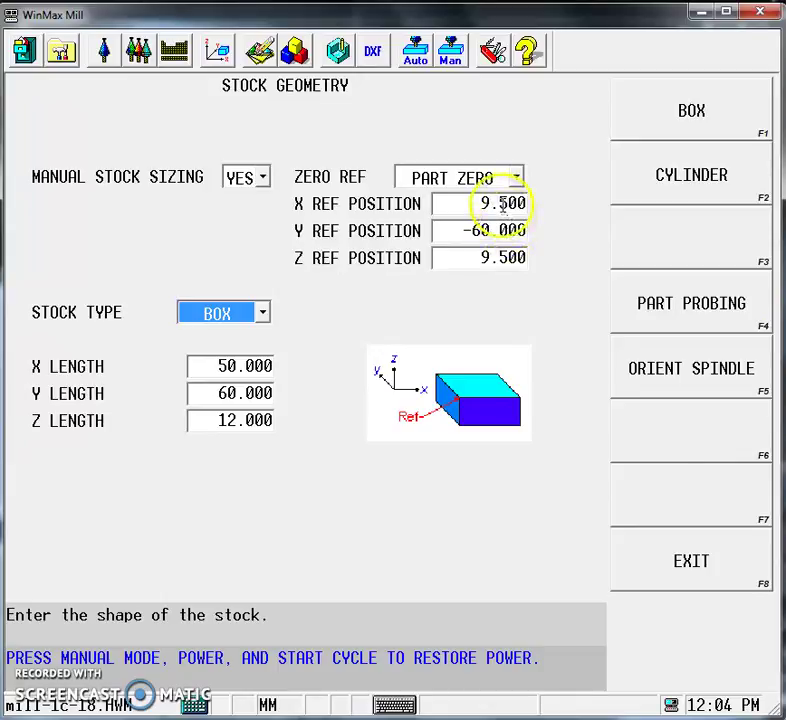
left_click(497, 203)
type("0")
key("Return")
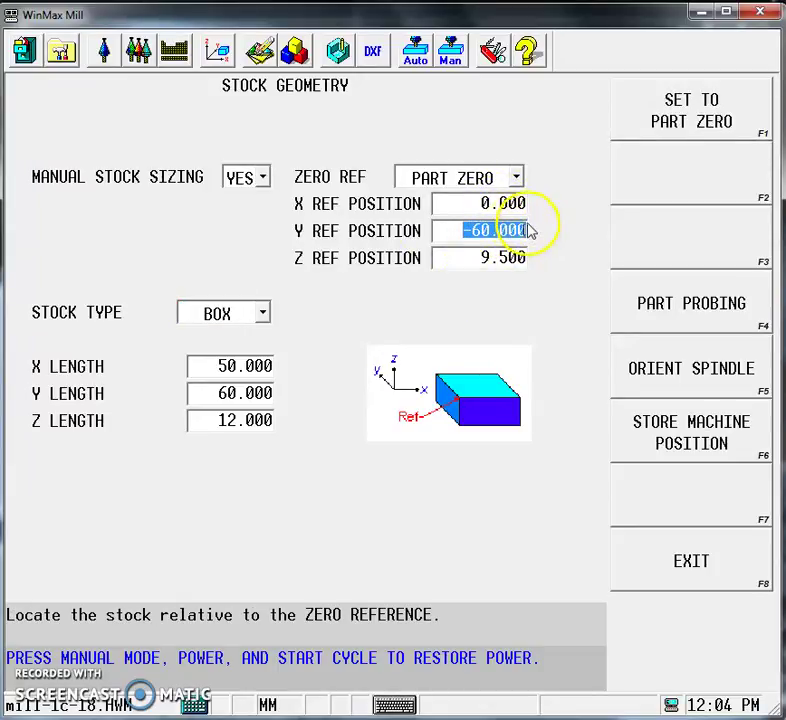
Draw the face-milling toolpath simulation and show it in isometric view
left_click(338, 50)
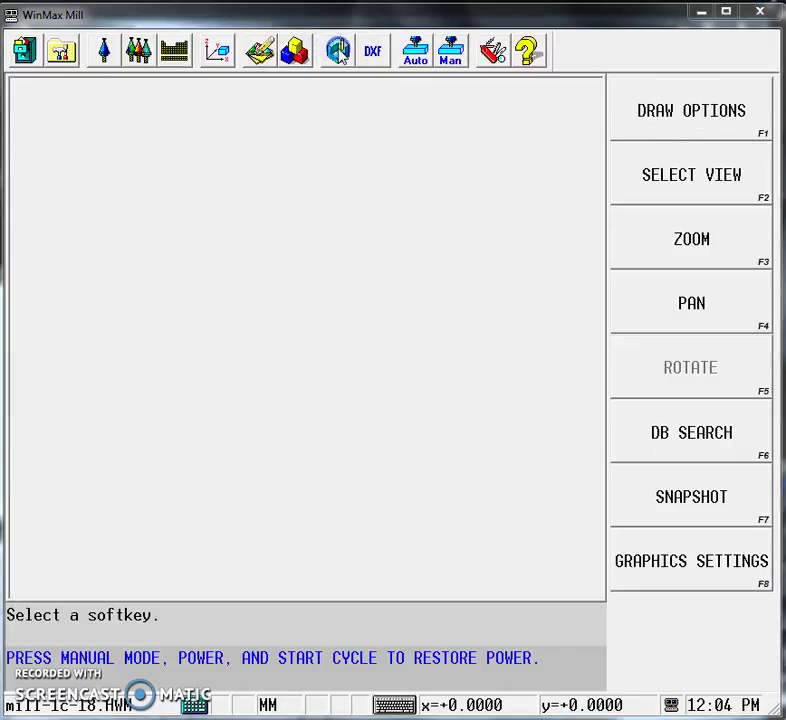
left_click(668, 120)
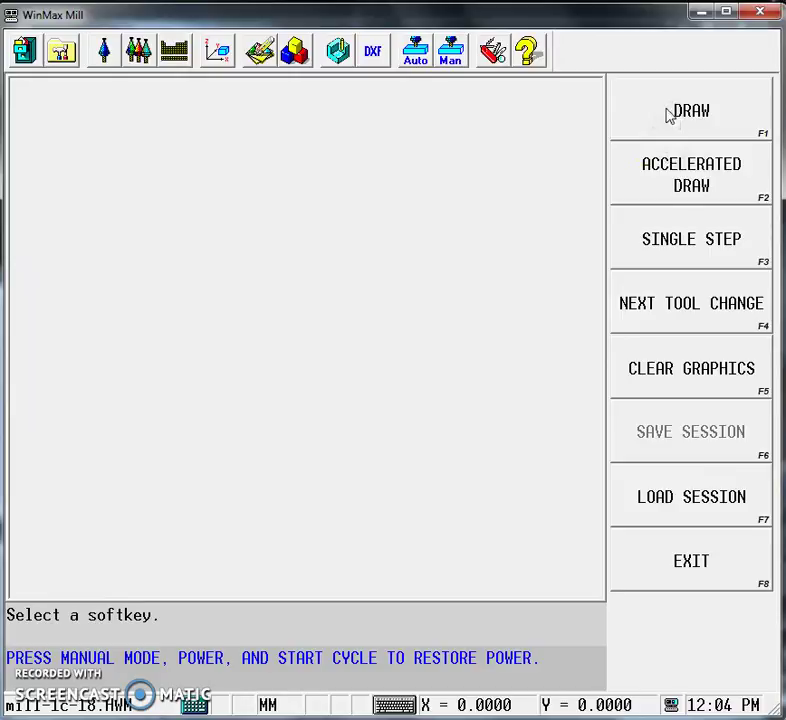
left_click(670, 116)
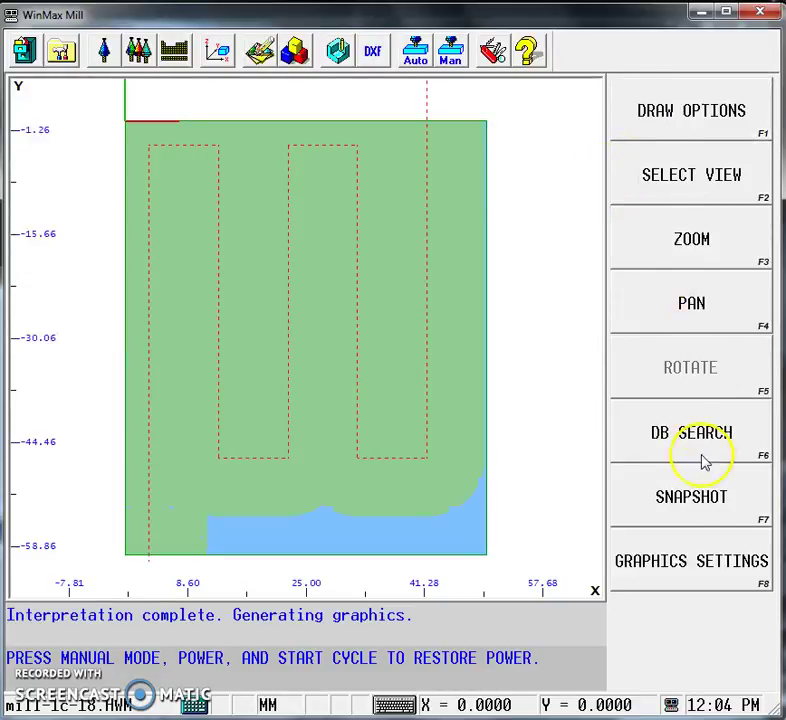
left_click(709, 193)
left_click(718, 297)
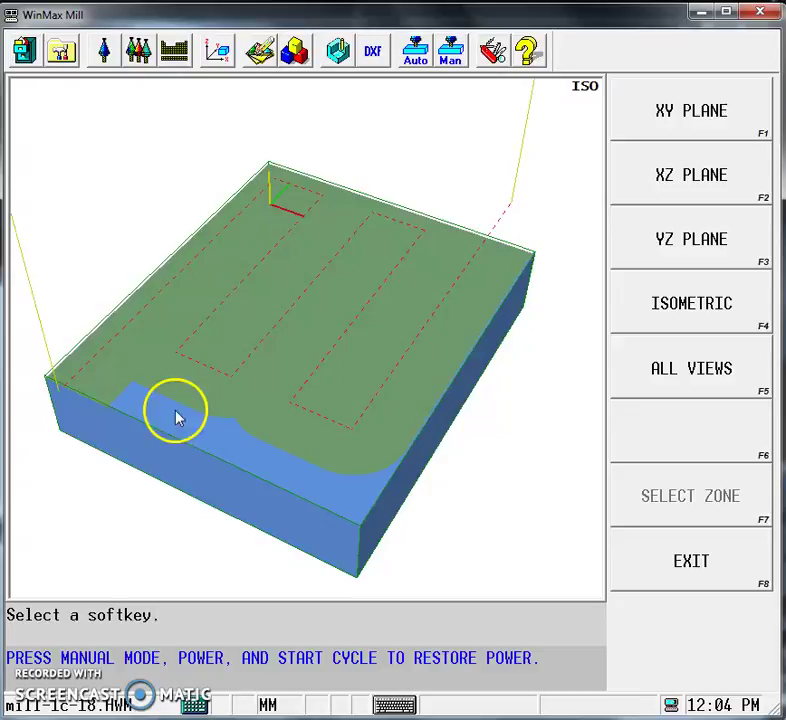
Change the MILL FACE block to X length 50 and Y length -60
left_click(294, 54)
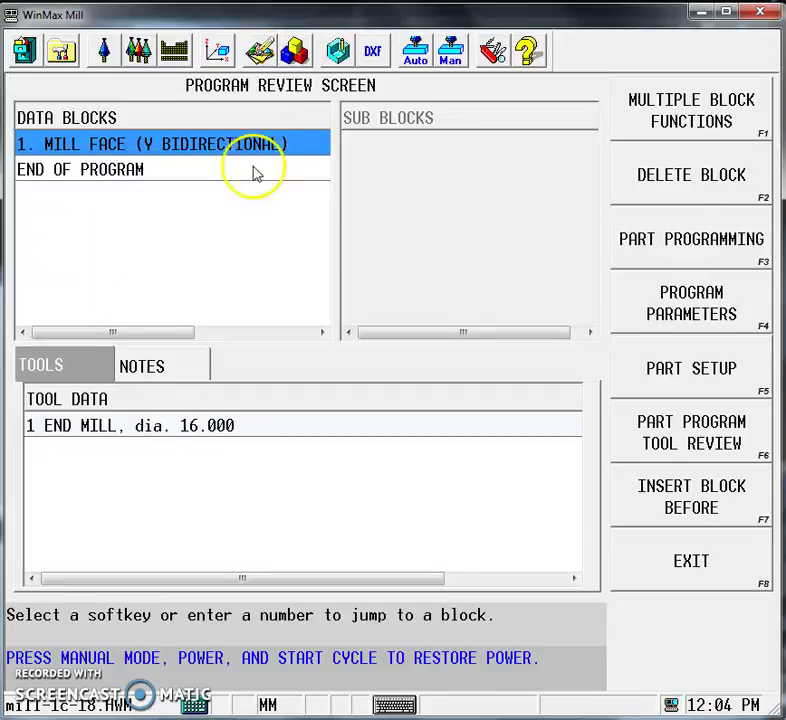
double_click(214, 142)
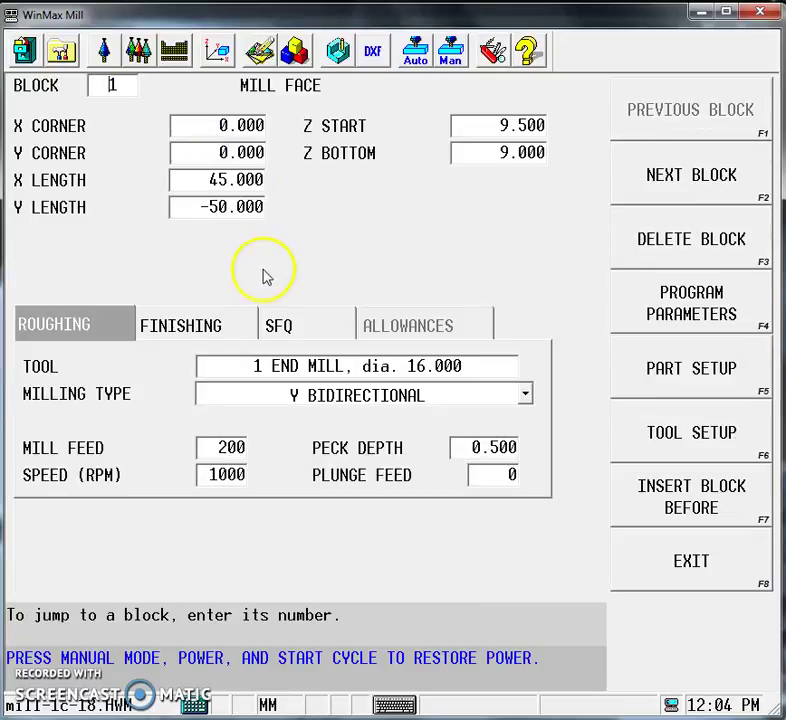
left_click(223, 182)
left_click(232, 186)
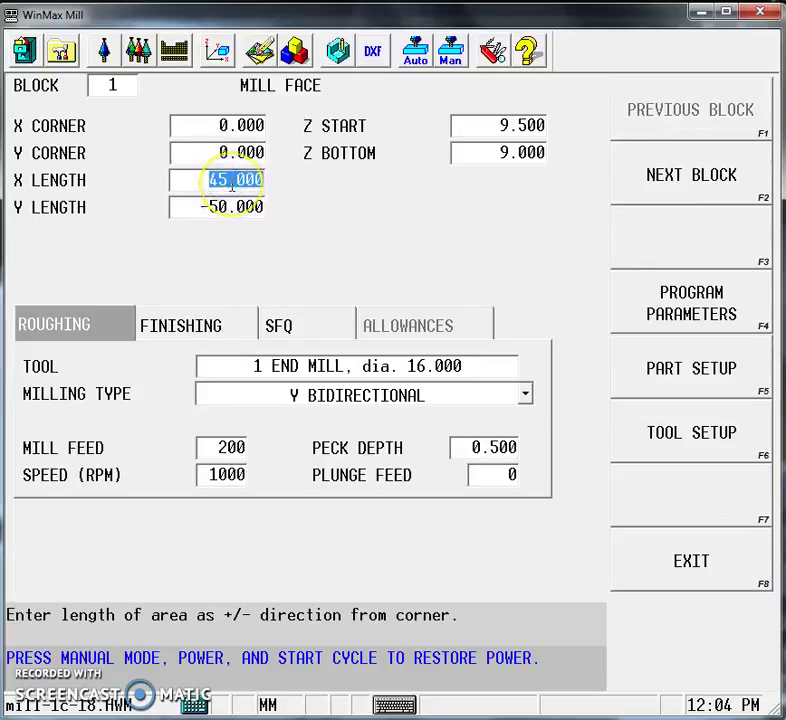
type("50")
key("Return")
type("-")
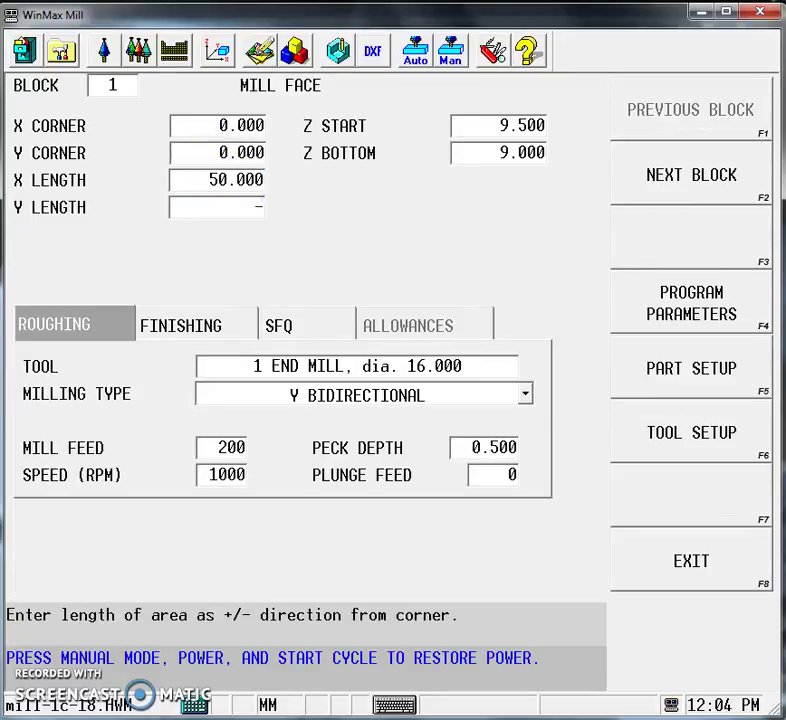
type("60")
key("Return")
Redraw the updated face-milling toolpath in the graphics view
left_click(338, 45)
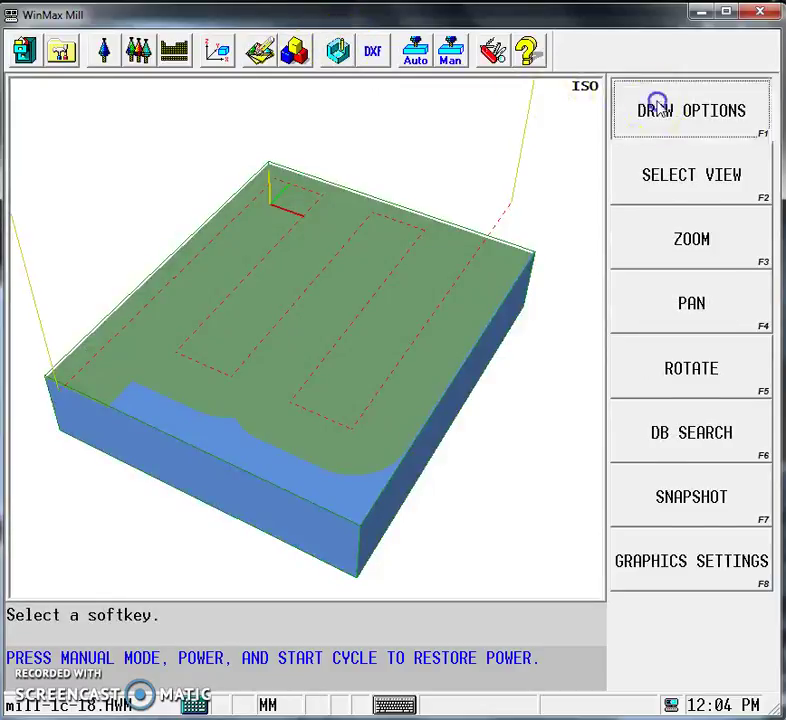
left_click(658, 104)
left_click(674, 114)
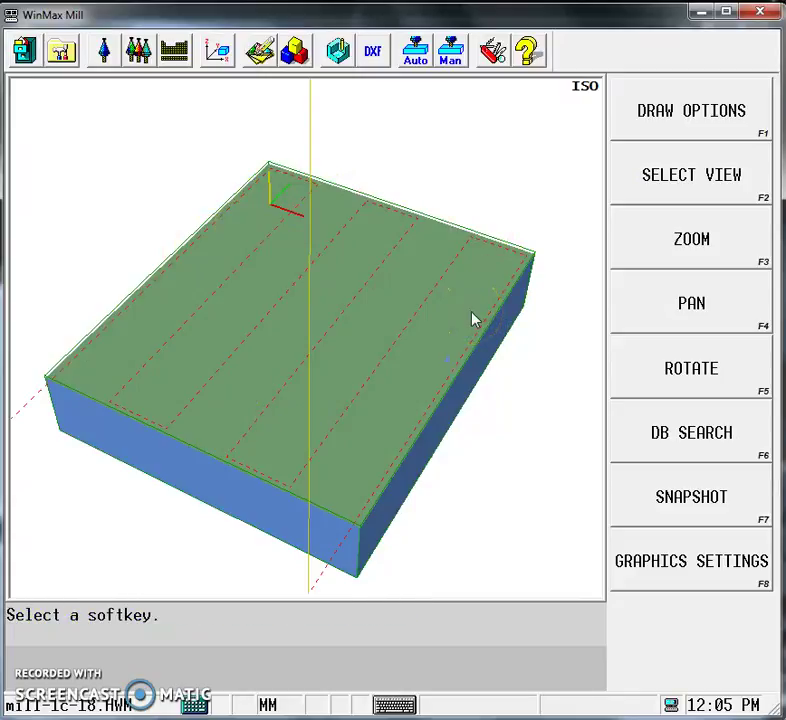
Insert a new block before END OF PROGRAM and pick the MILLING operation type
left_click(294, 50)
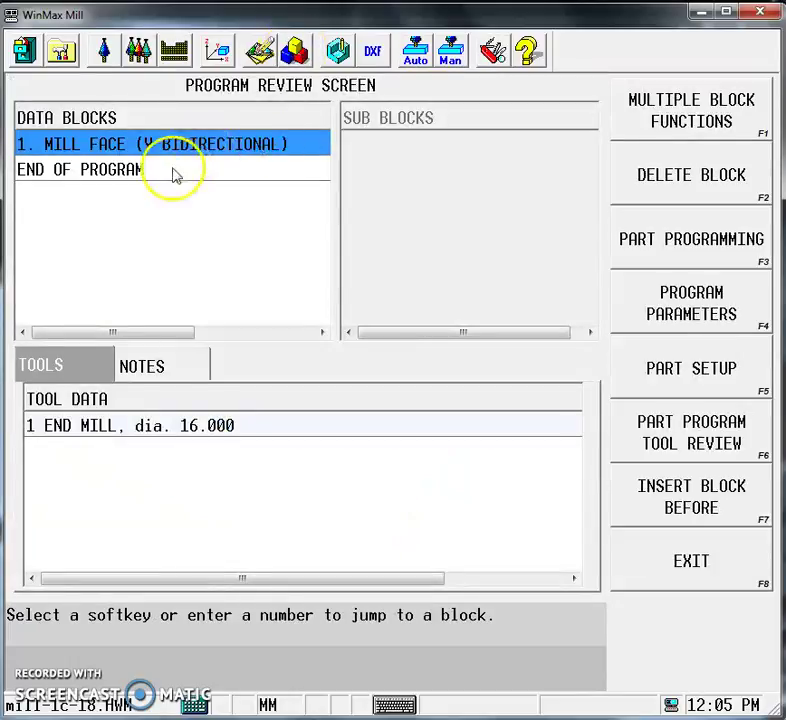
left_click(107, 172)
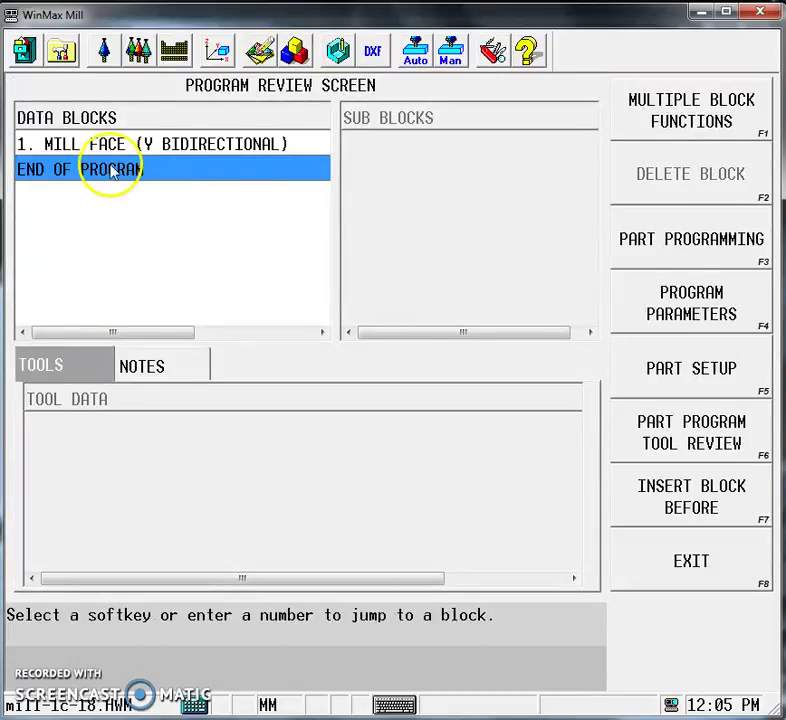
left_click(685, 497)
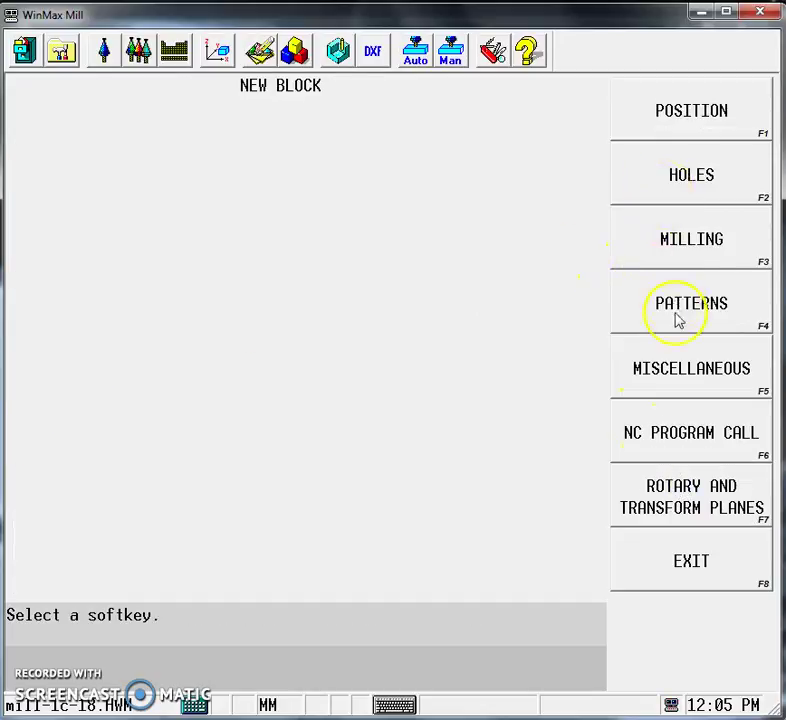
left_click(669, 240)
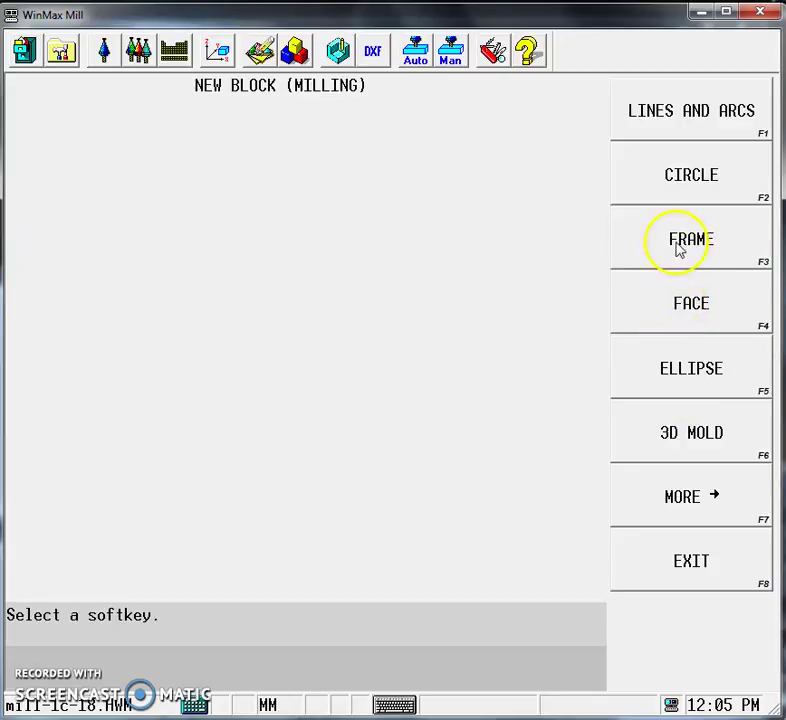
Make the block a Mill Frame at corner 2.5, -5, sized 45 by -50
left_click(678, 246)
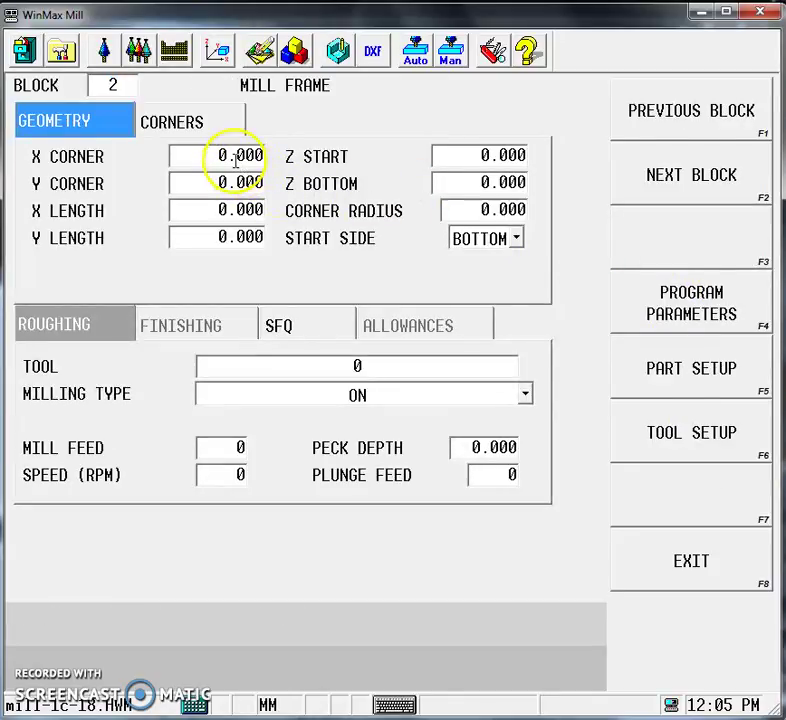
left_click(236, 162)
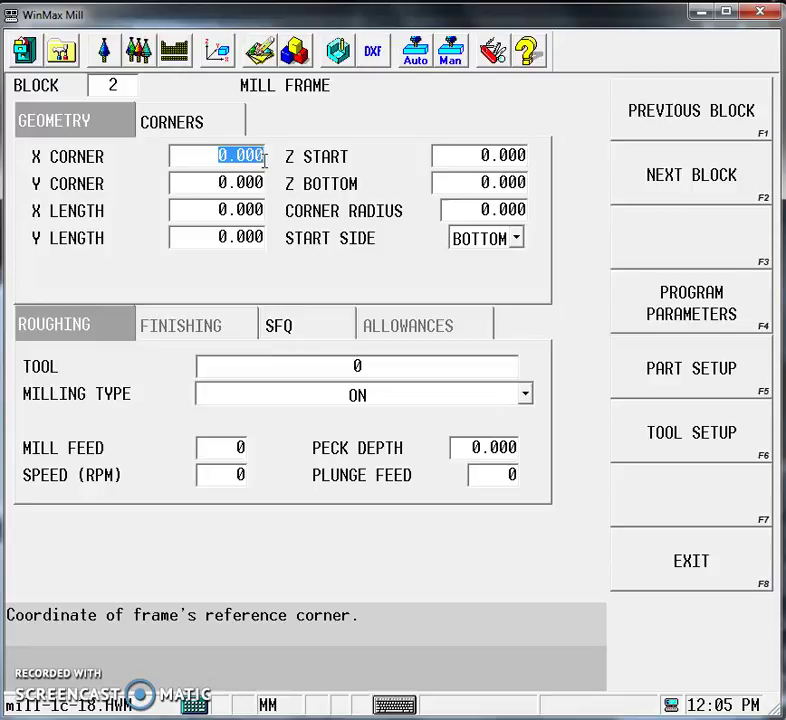
key("Return")
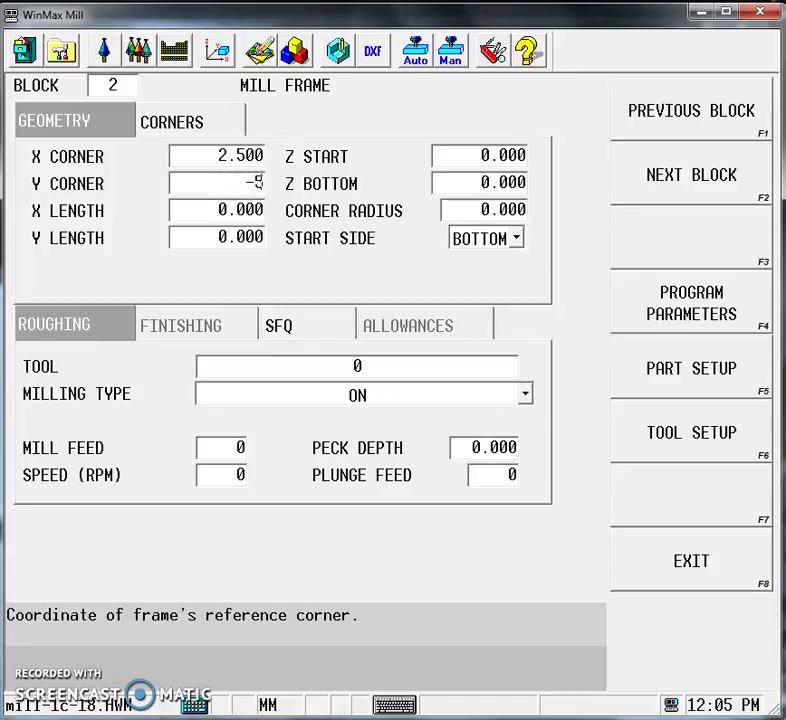
type("-5")
key("Return")
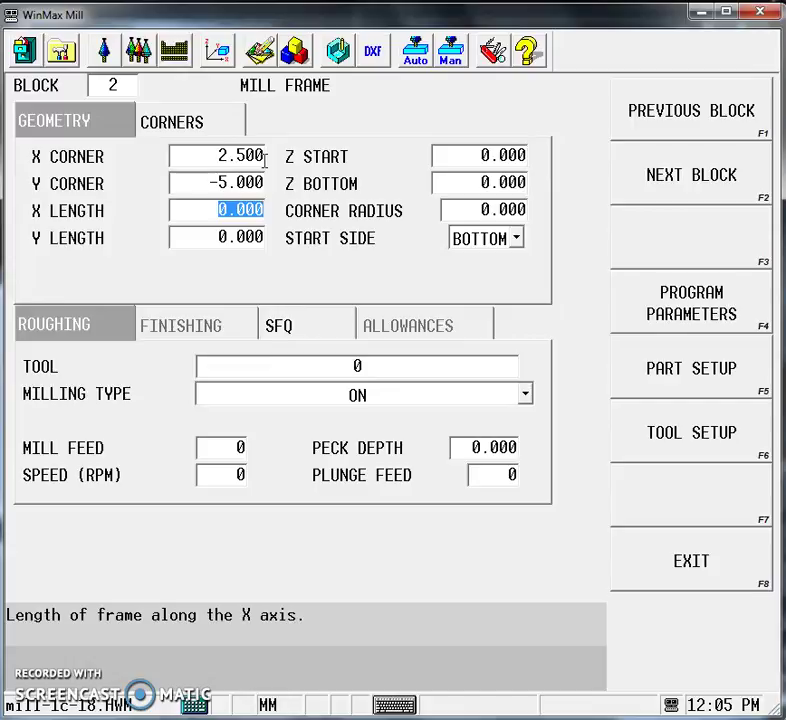
type("45")
key("Return")
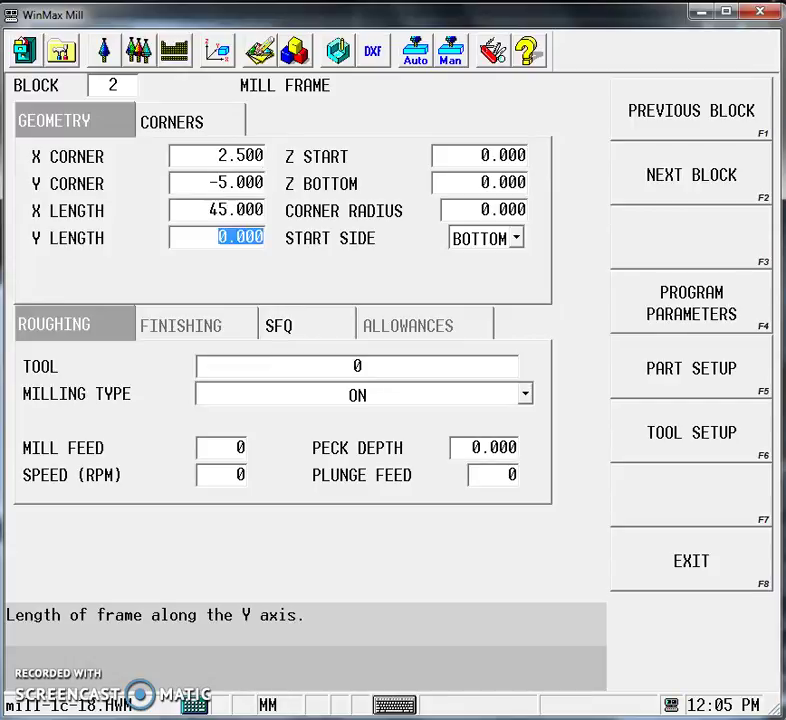
type("-50")
key("Return")
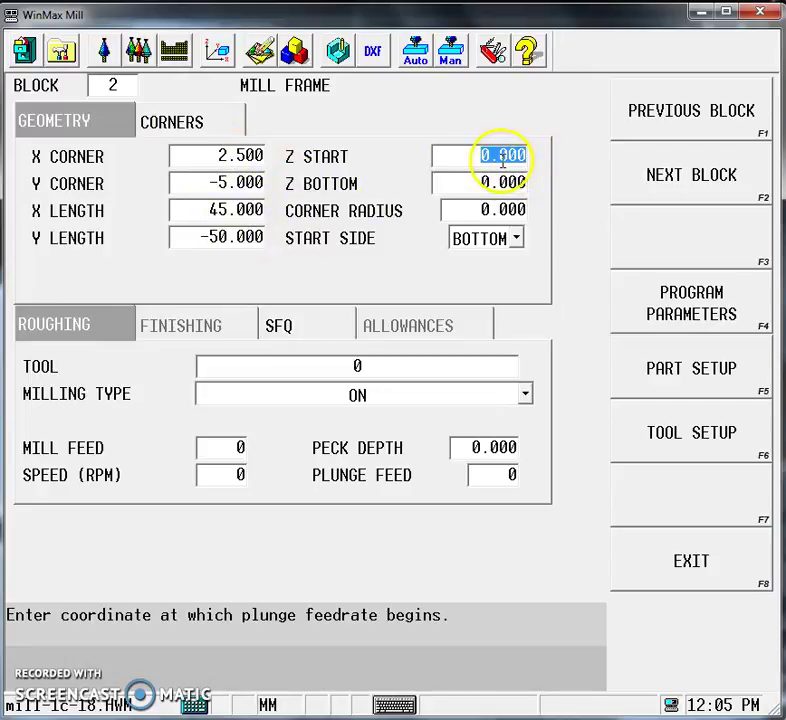
Set frame Z start 9, Z bottom 0.5, and corner radius 5
type("9")
key("Return")
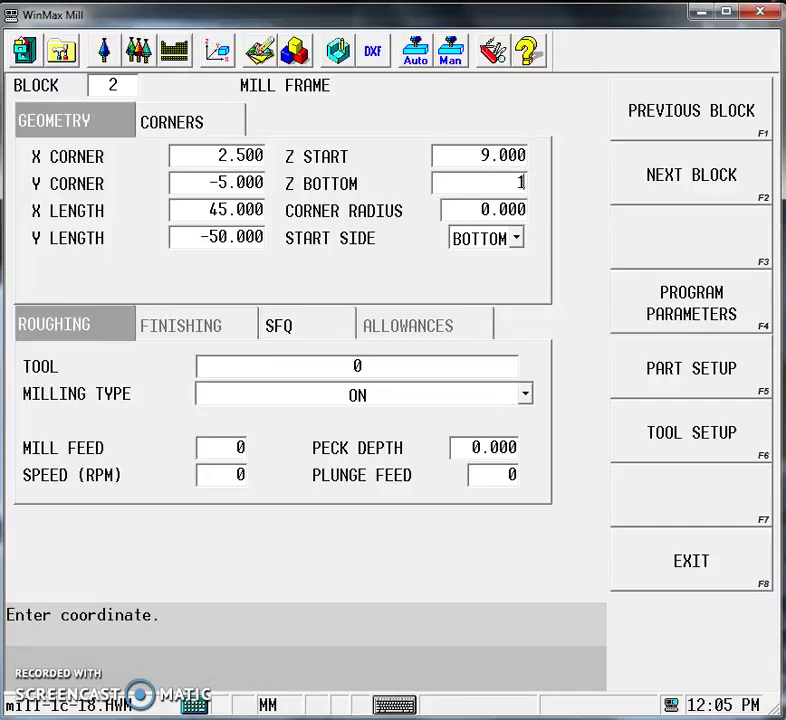
type("1")
key("Return")
left_click(490, 184)
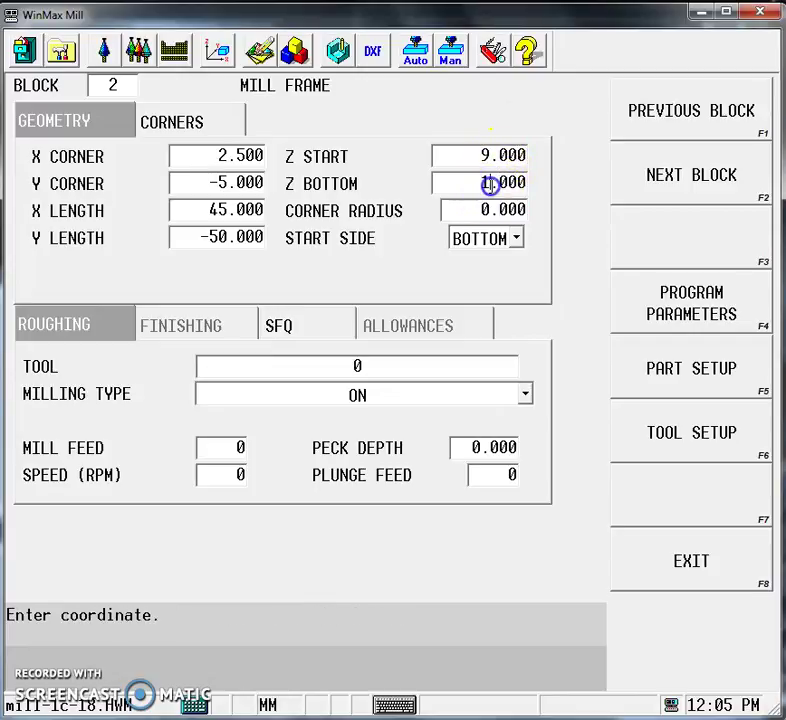
type("0.500")
key("Return")
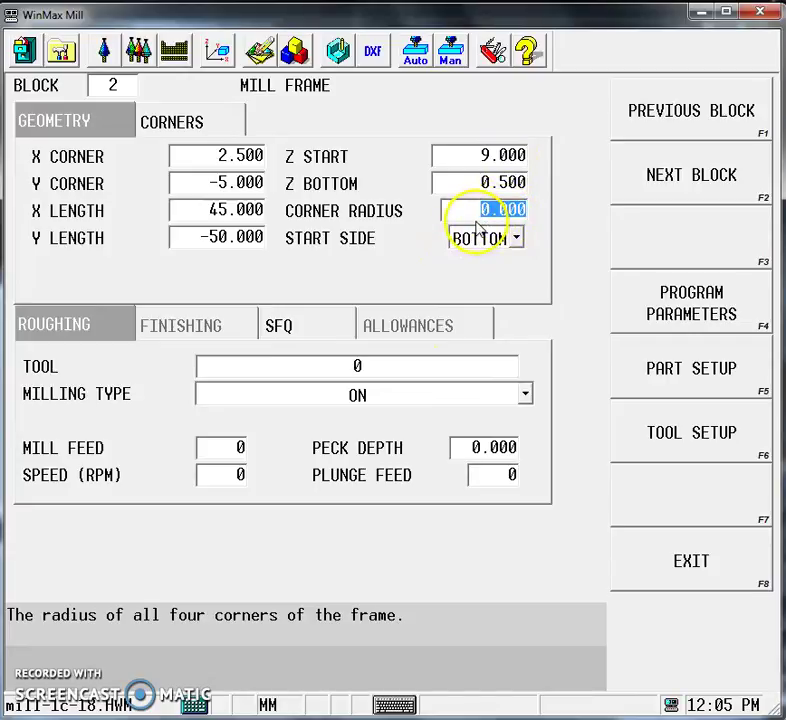
type("5")
key("Return")
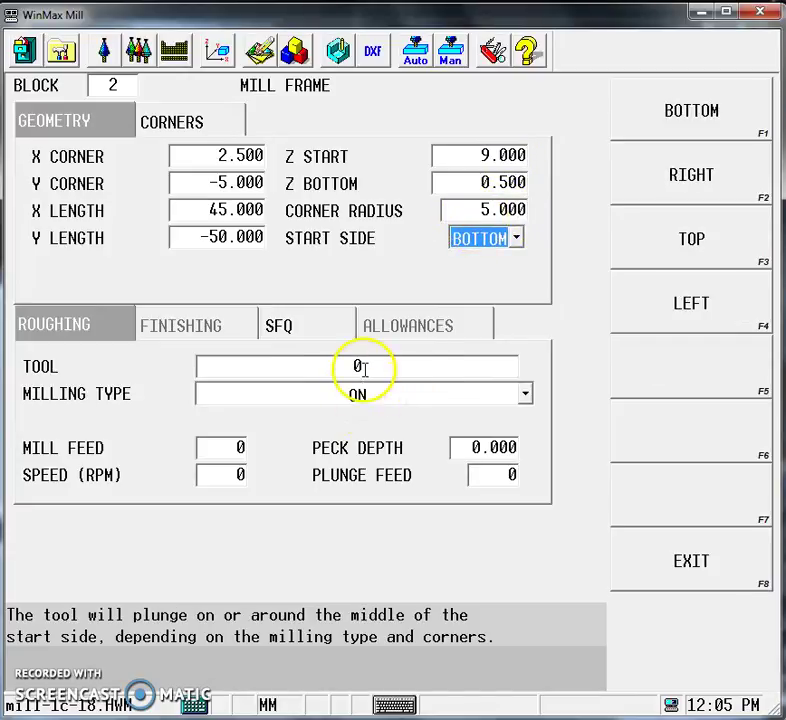
Keep bottom start side, use tool 1 (16 mm end mill), and mill OUTSIDE the frame
key("Return")
type("1")
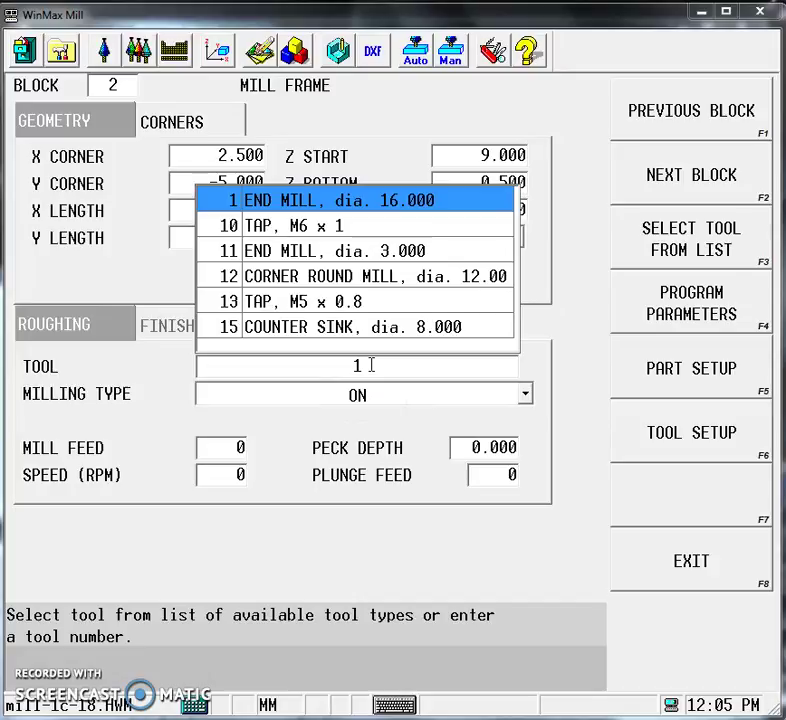
key("Return")
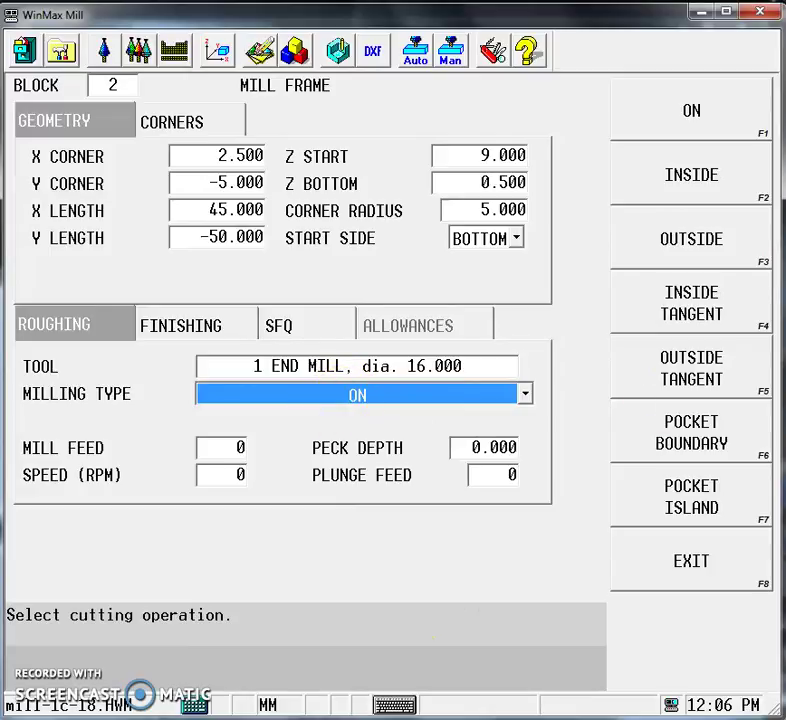
left_click(695, 248)
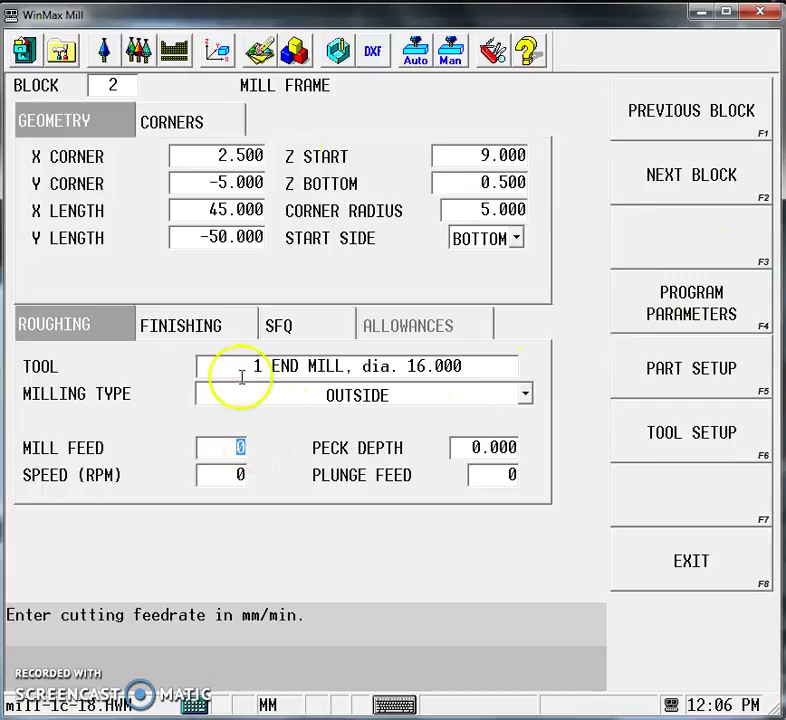
left_click(338, 55)
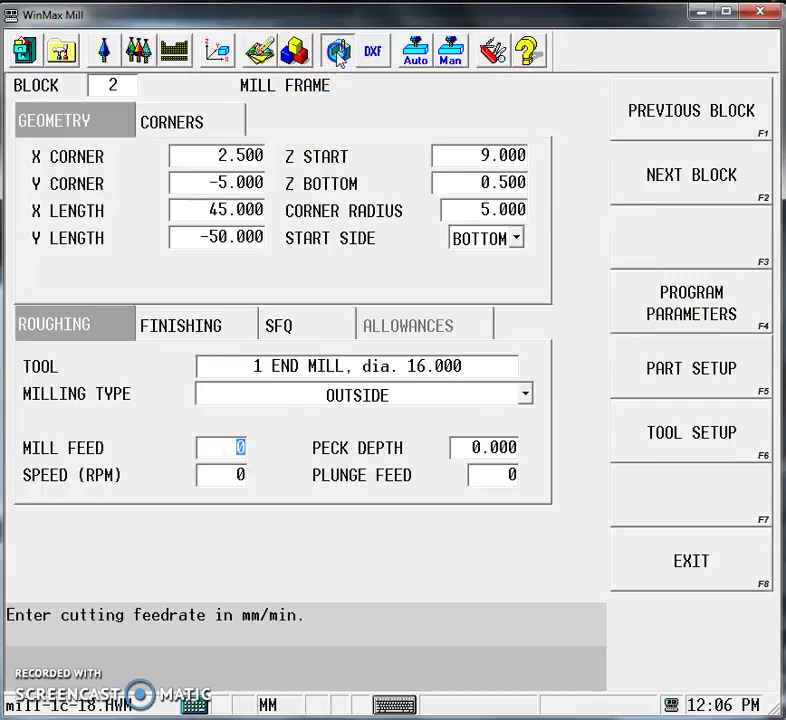
left_click(690, 116)
Run the 3-D frame cut simulation, orbit the part side-on and back to isometric, then return to the block list
left_click(690, 114)
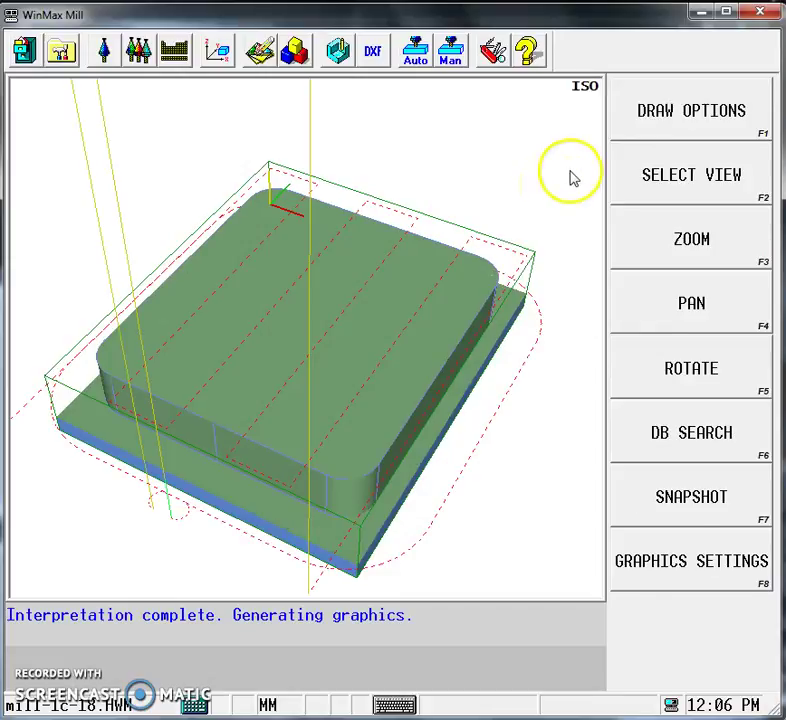
left_click(704, 366)
left_click_drag(545, 490, 553, 432)
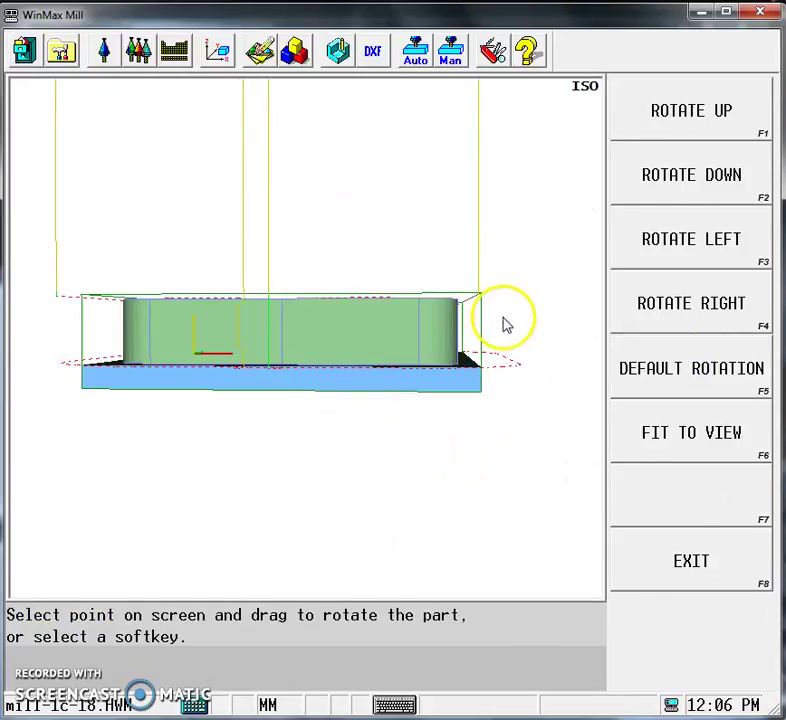
left_click_drag(512, 370, 543, 416)
left_click(295, 53)
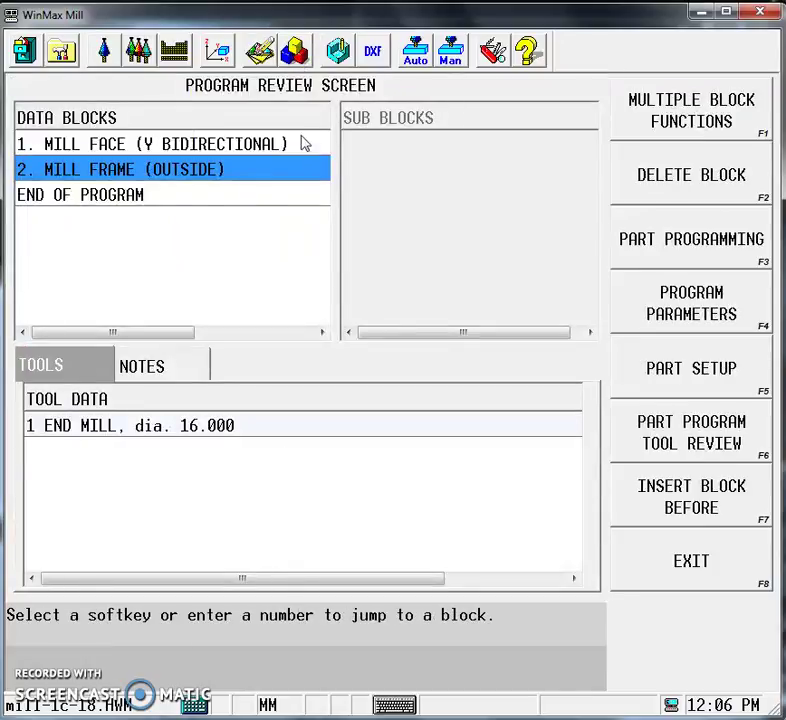
Set the MILL FRAME block's peck depth to 2 mm
left_click(170, 178)
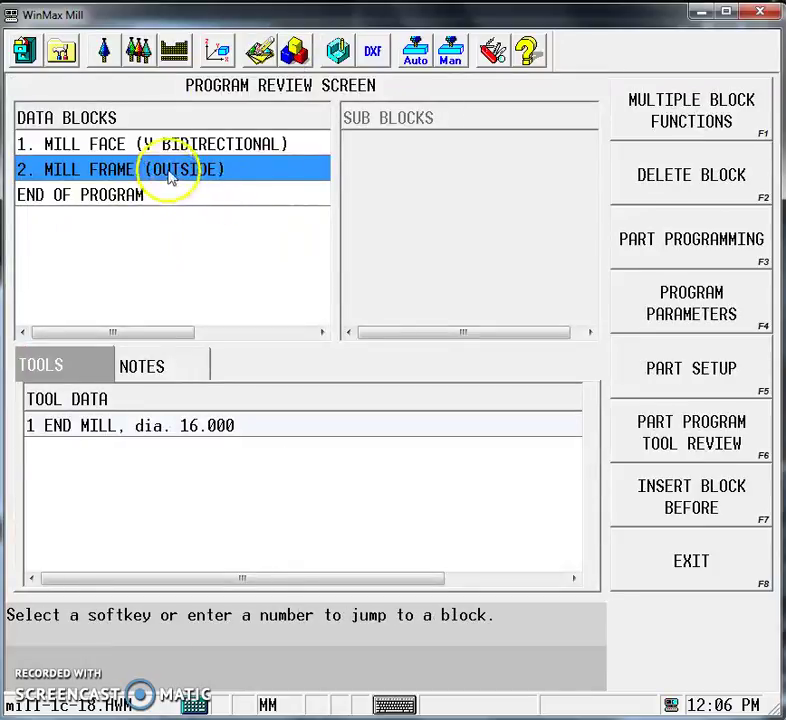
double_click(168, 177)
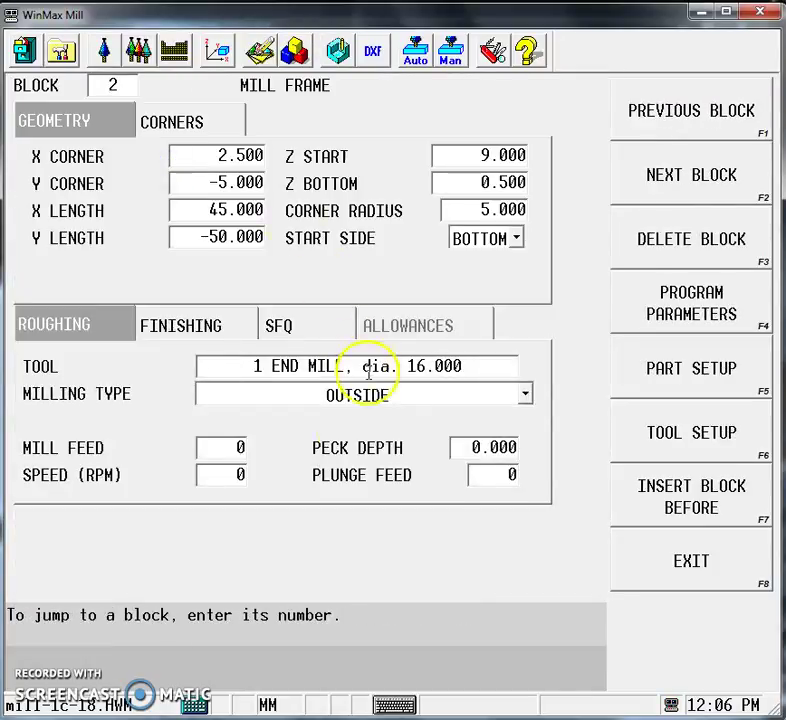
left_click(500, 448)
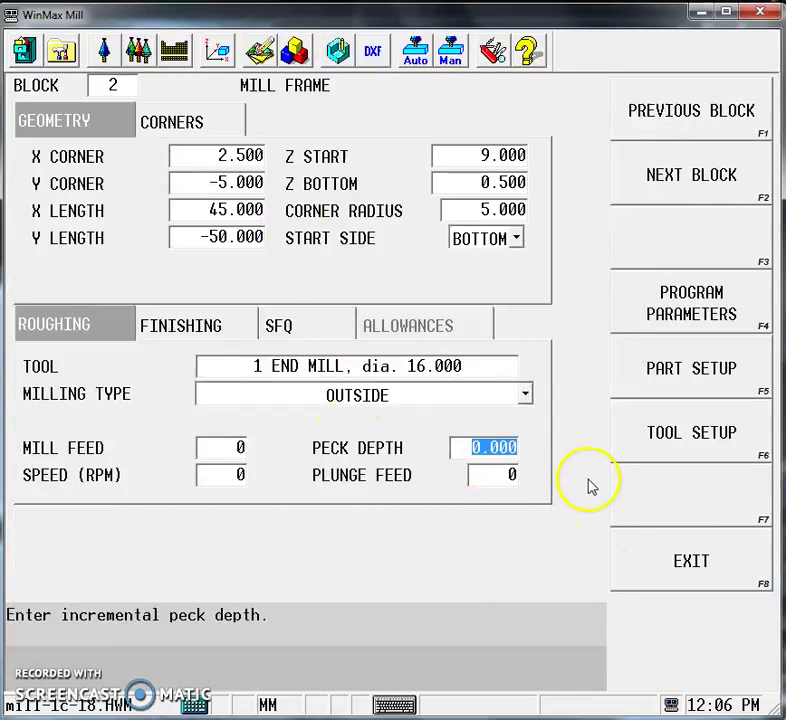
type("2")
key("Return")
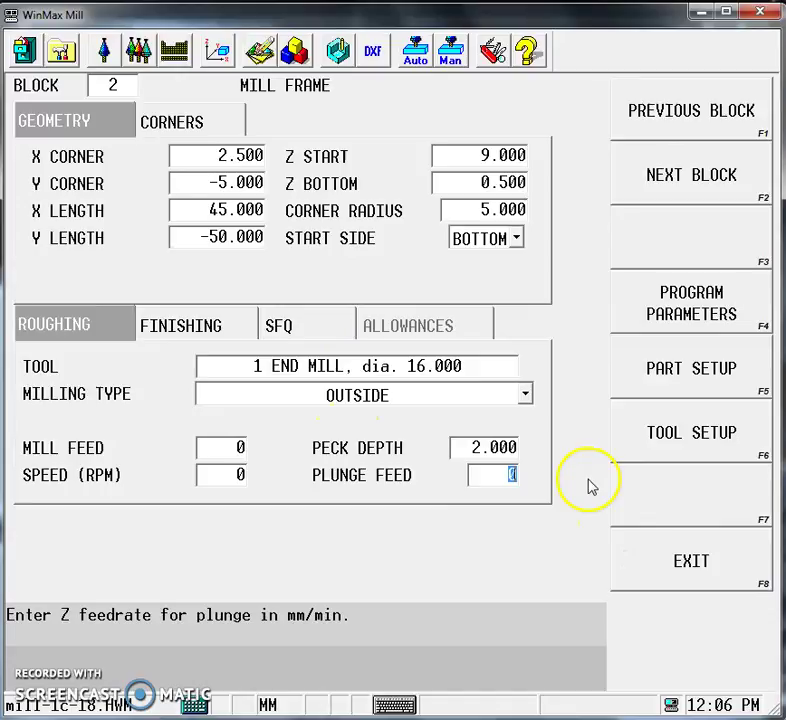
Redraw the 3-D toolpath simulation and compare it with the ML-001-001.PDF part drawing
left_click(338, 50)
left_click(660, 112)
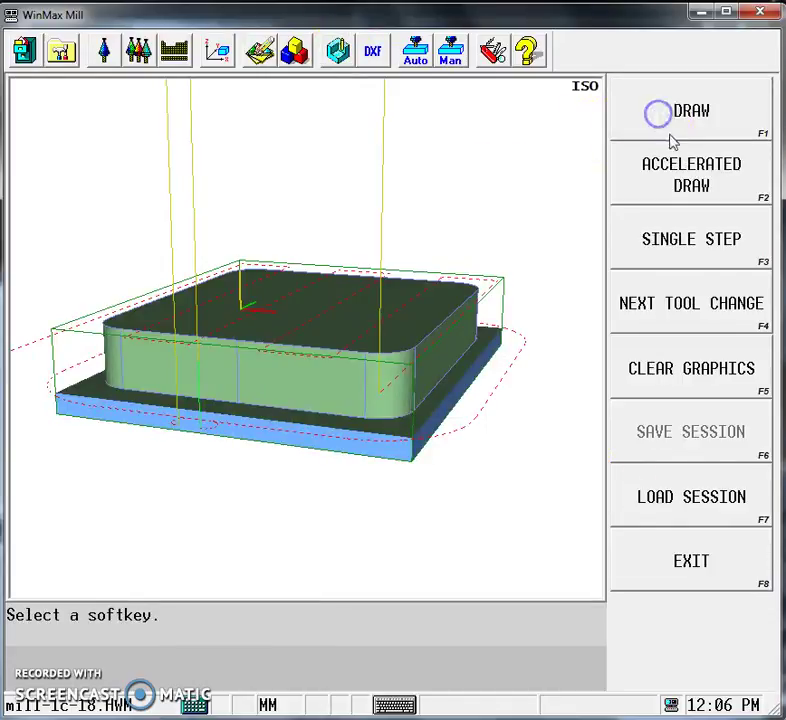
left_click(668, 115)
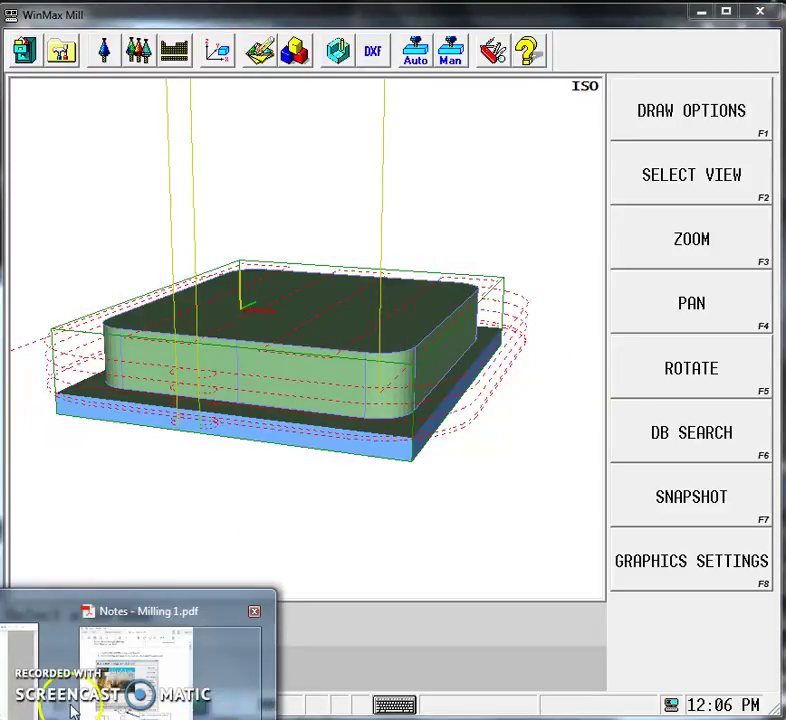
left_click(140, 712)
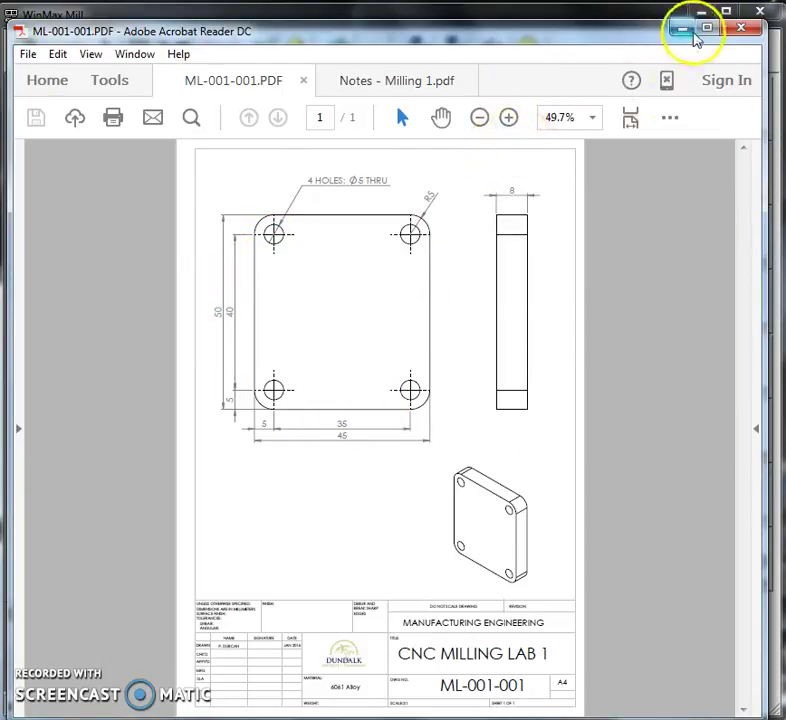
Leave the PDF and show the program review with MILL FACE, MILL FRAME (OUTSIDE) and END OF PROGRAM selected
left_click(642, 12)
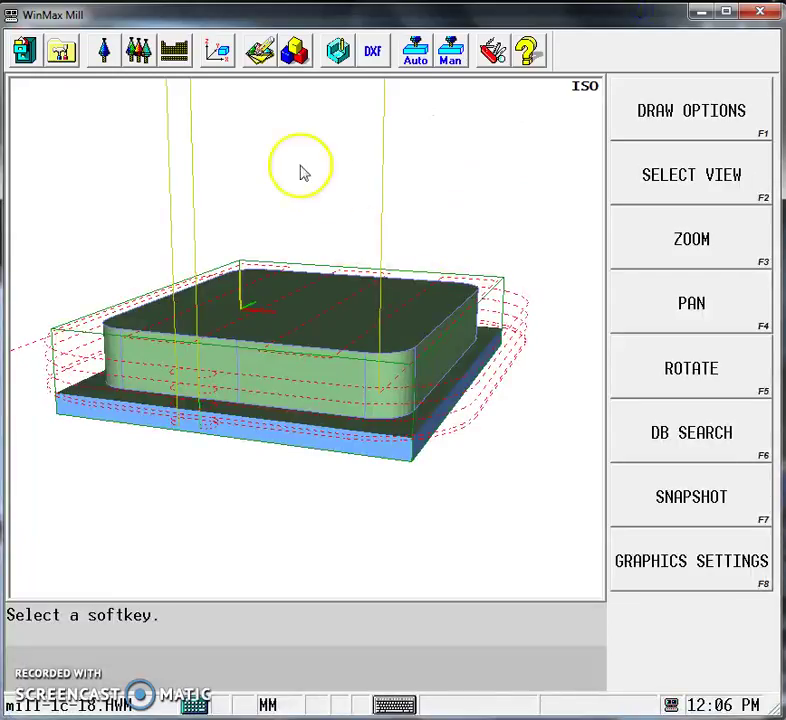
left_click(296, 52)
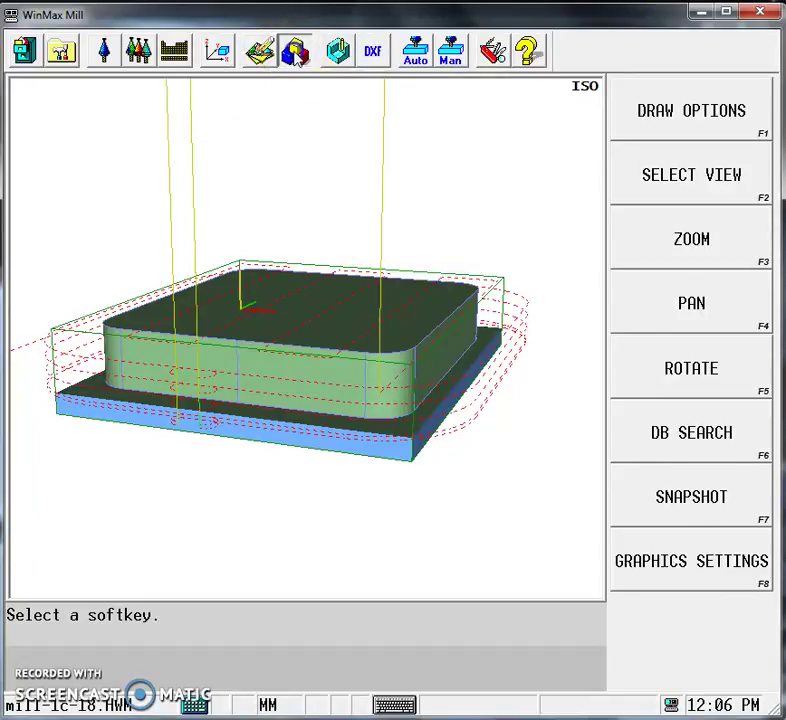
left_click(156, 200)
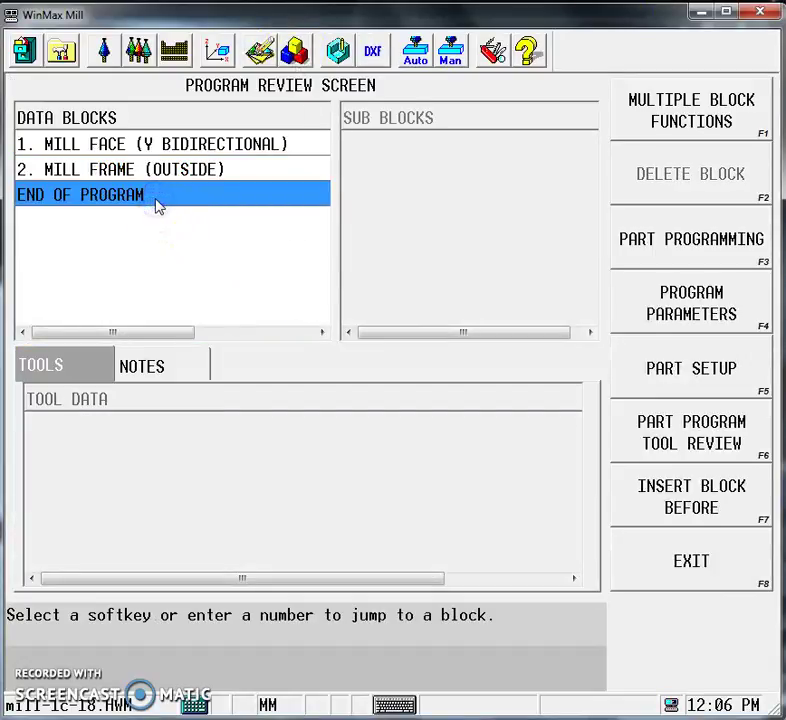